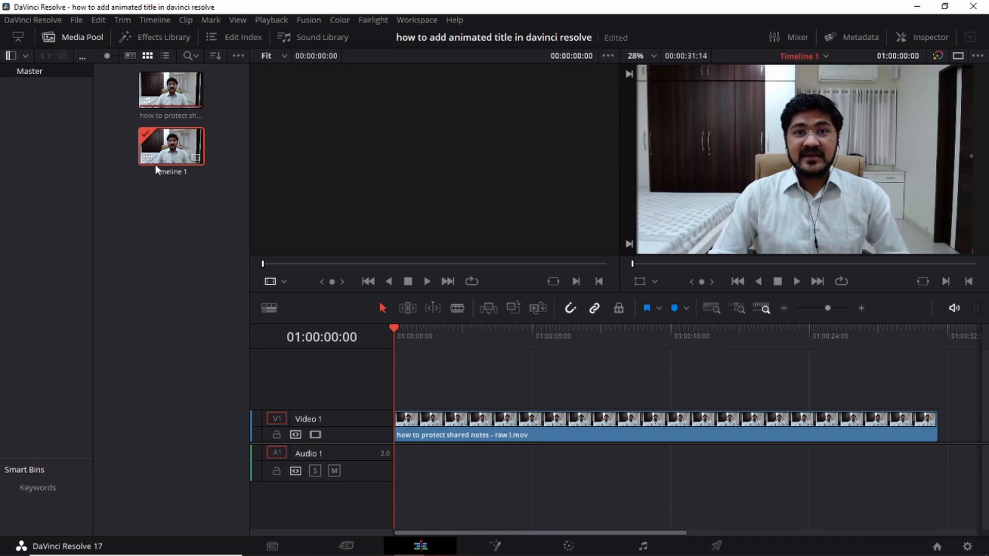
Step: Show the title templates of the Effects Library toolbox
{"action": "left_click", "coordinate": [159, 36]}
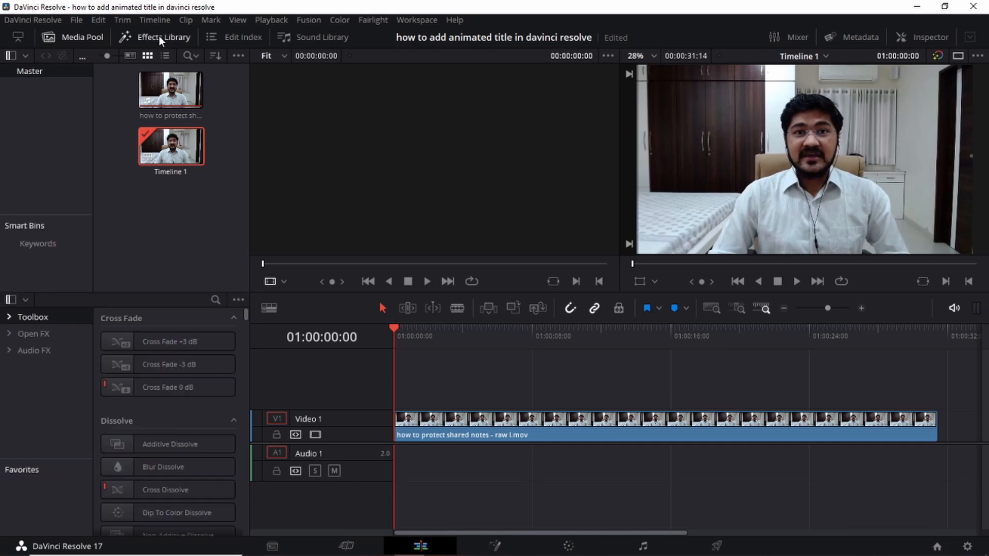
{"action": "left_click", "coordinate": [11, 316]}
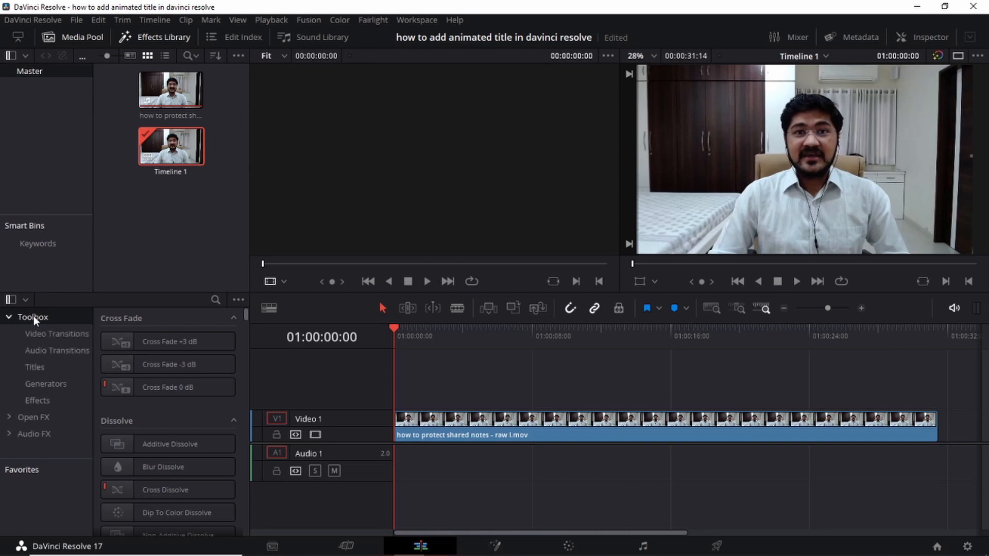
{"action": "left_click", "coordinate": [41, 369]}
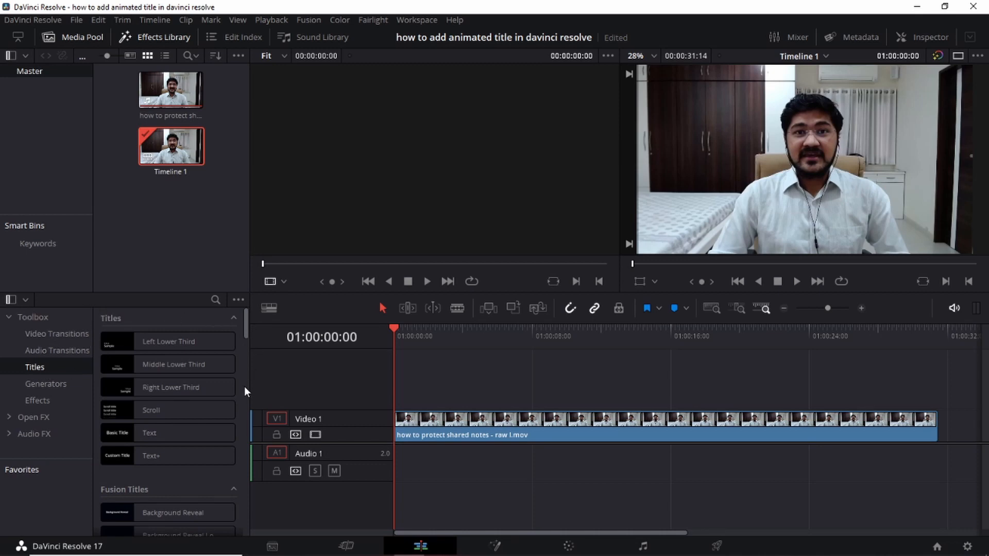
{"action": "left_click", "coordinate": [182, 342]}
Step: Place the Fusion title Simple Box 2 Lines Lower Third on a new video track above the clip, starting at about 8 seconds
{"action": "scroll", "coordinate": [242, 423], "scroll_direction": "down", "scroll_amount": 3}
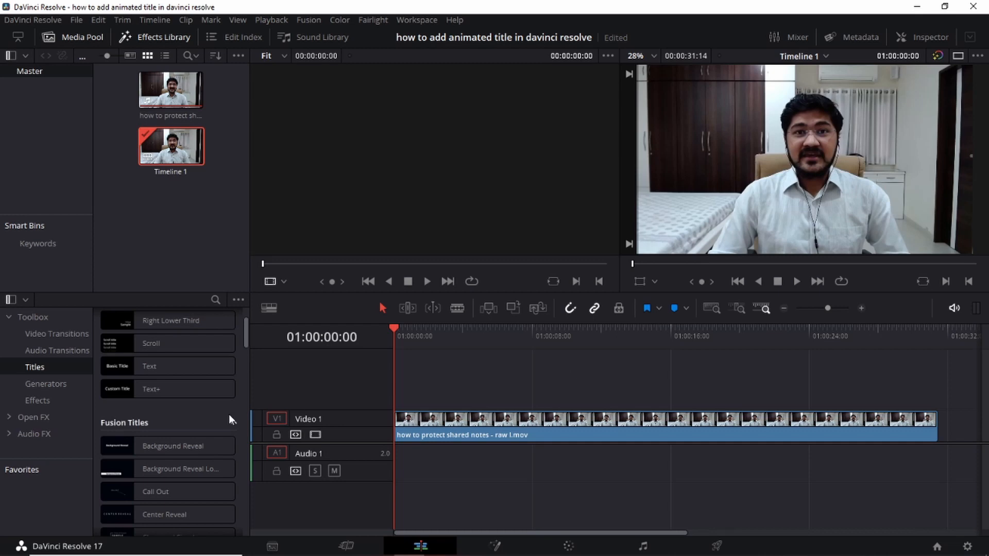
{"action": "scroll", "coordinate": [229, 407], "scroll_direction": "down", "scroll_amount": 1}
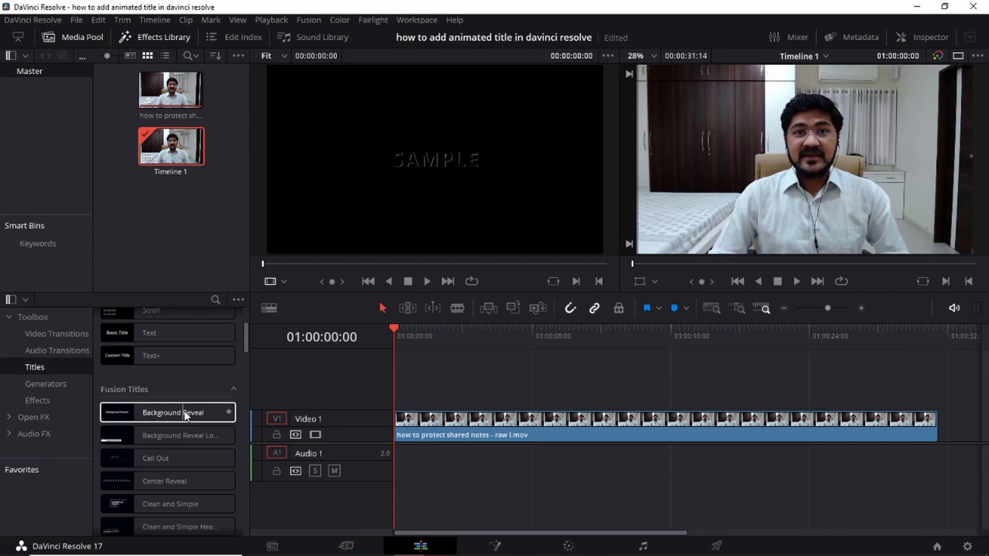
{"action": "scroll", "coordinate": [159, 437], "scroll_direction": "down", "scroll_amount": 1}
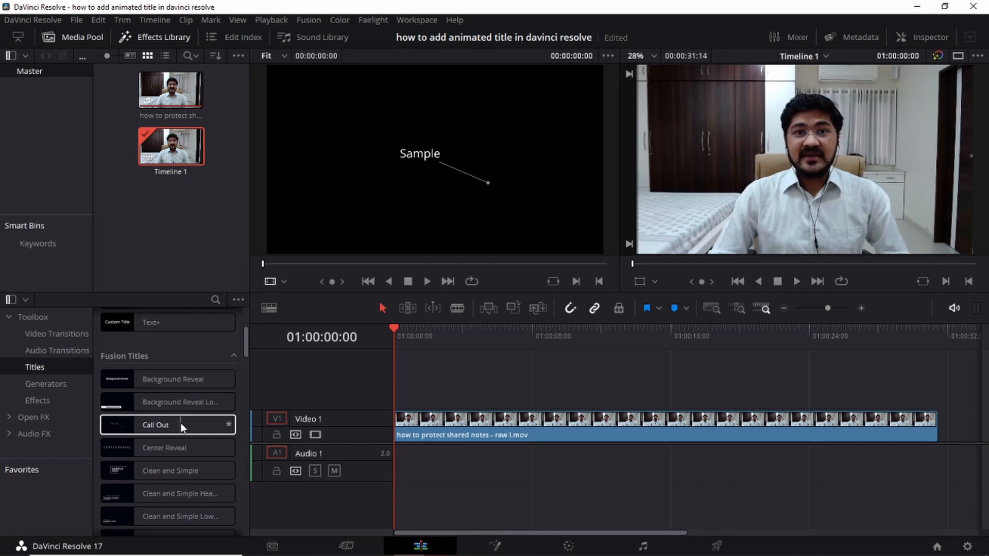
{"action": "scroll", "coordinate": [118, 439], "scroll_direction": "down", "scroll_amount": 1}
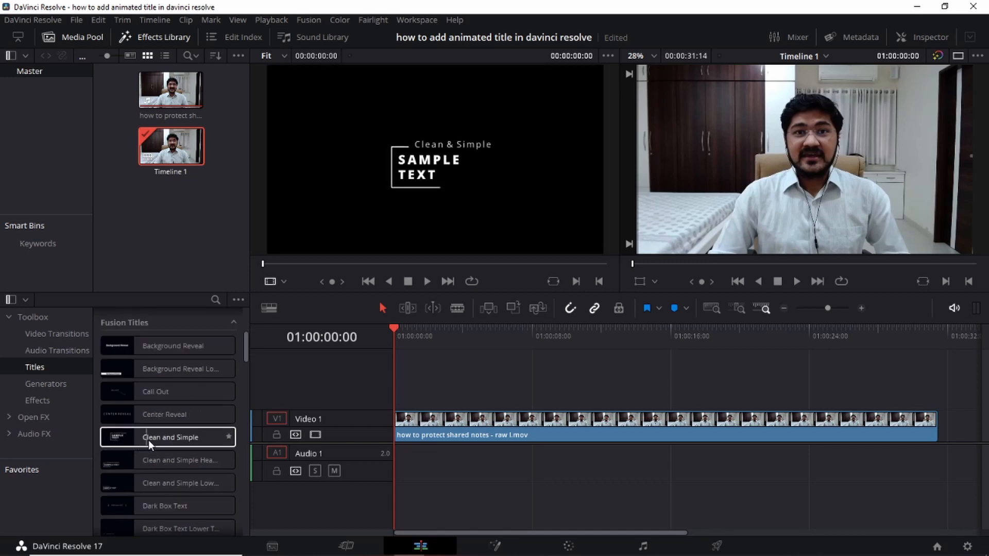
{"action": "scroll", "coordinate": [200, 440], "scroll_direction": "down", "scroll_amount": 2}
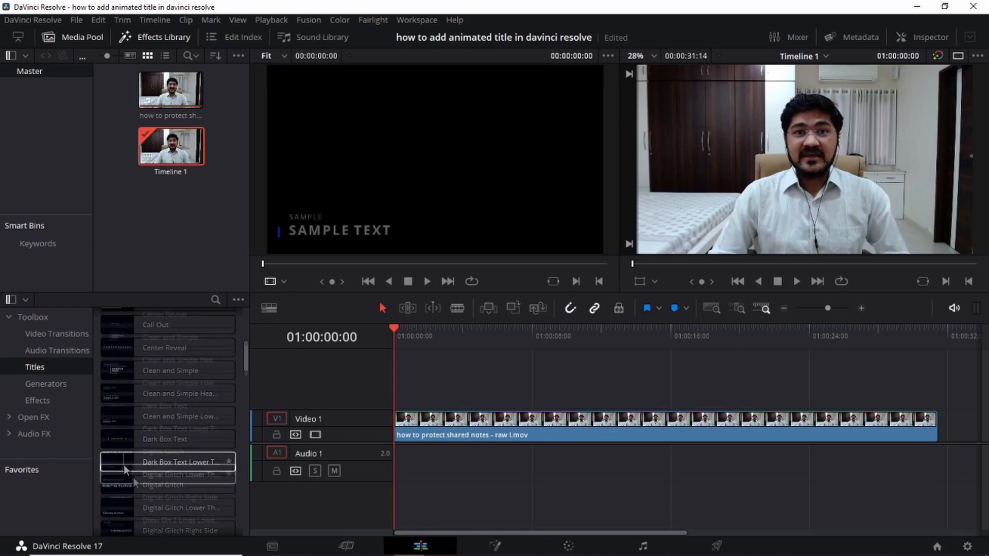
{"action": "scroll", "coordinate": [129, 470], "scroll_direction": "down", "scroll_amount": 1}
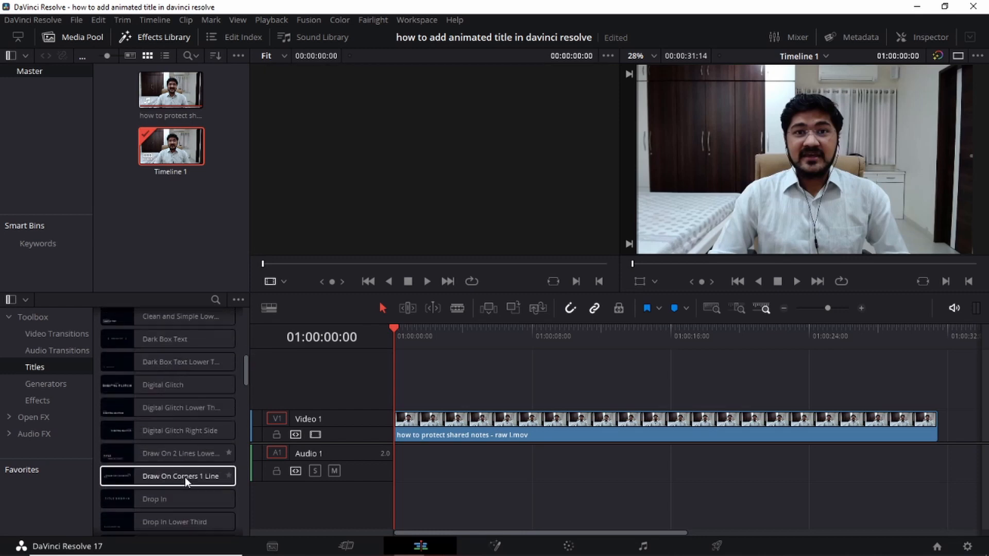
{"action": "scroll", "coordinate": [196, 474], "scroll_direction": "down", "scroll_amount": 8}
{"action": "scroll", "coordinate": [225, 474], "scroll_direction": "down", "scroll_amount": 1}
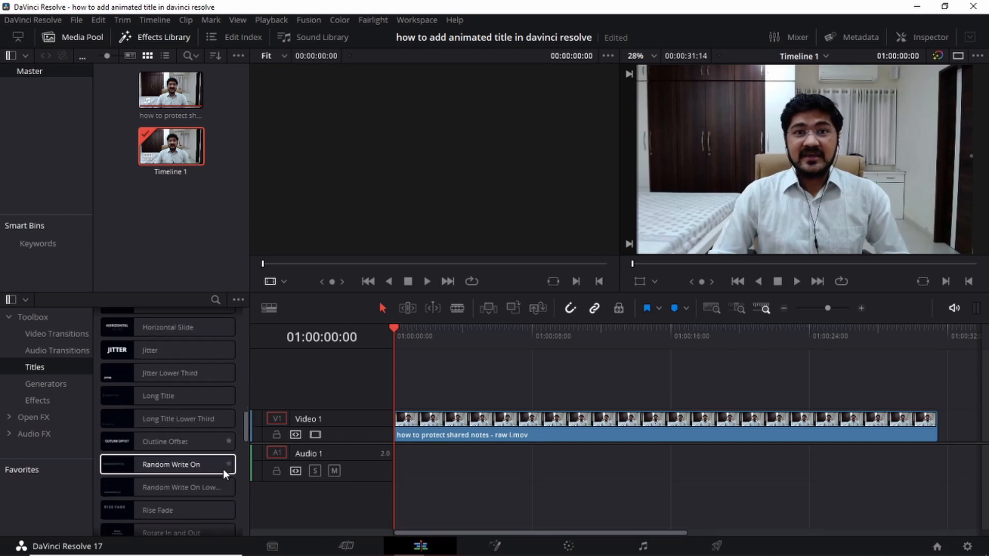
{"action": "scroll", "coordinate": [223, 469], "scroll_direction": "down", "scroll_amount": 3}
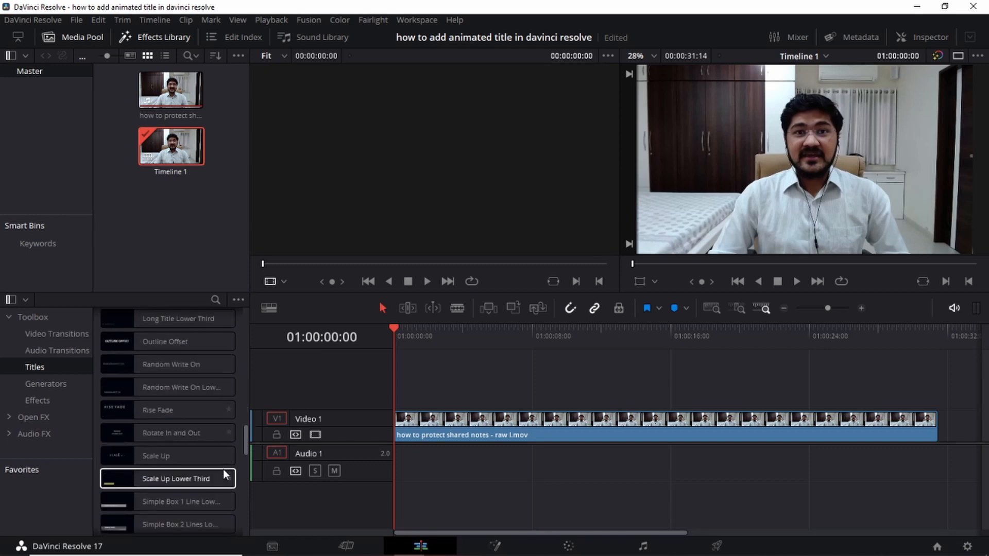
{"action": "scroll", "coordinate": [224, 469], "scroll_direction": "down", "scroll_amount": 1}
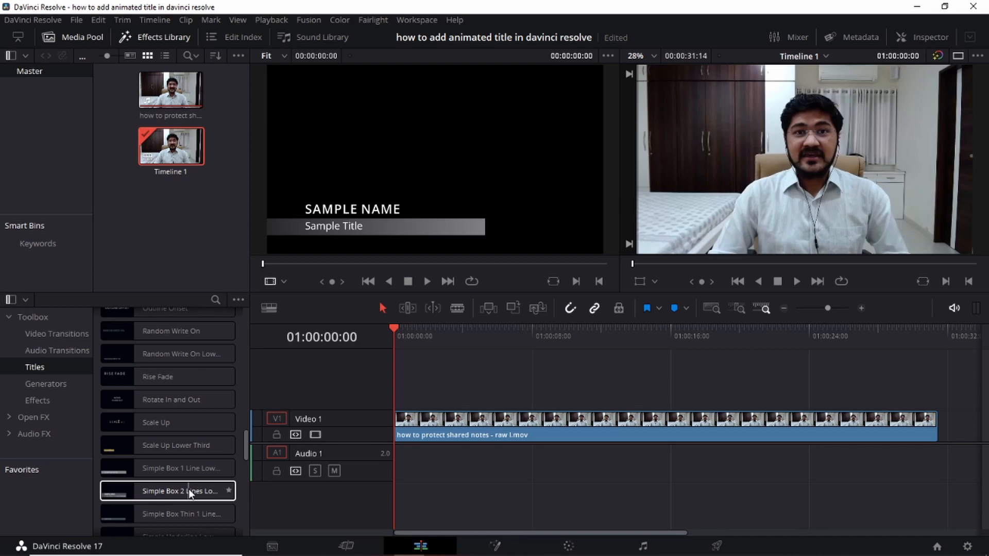
{"action": "left_click_drag", "start_coordinate": [189, 490], "coordinate": [572, 396]}
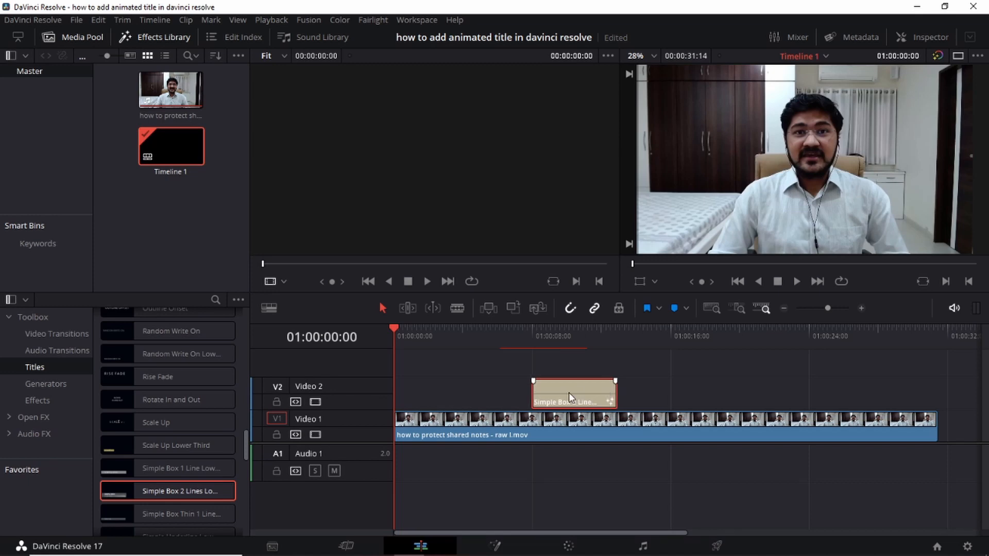
Step: Play the timeline from shortly before the title clip to preview the title's animation
{"action": "left_click", "coordinate": [499, 334]}
{"action": "key", "text": "space"}
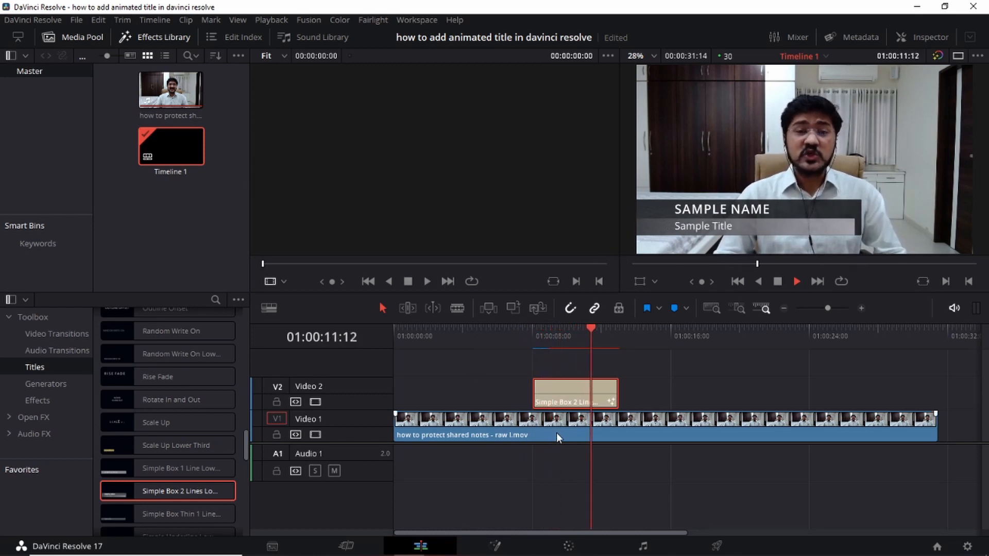
{"action": "key", "text": "space"}
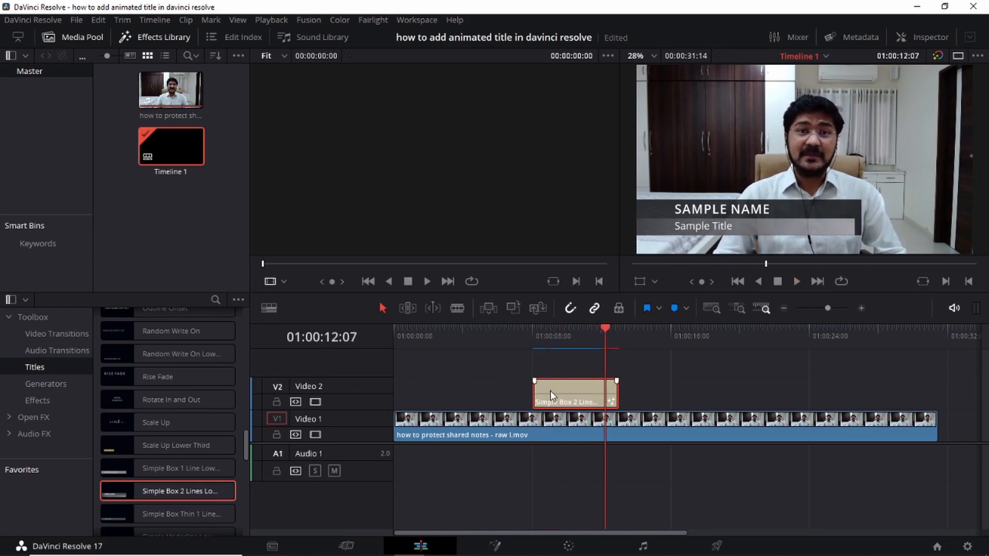
Step: With the playhead on the title at 01:00:09:10, replace its main text with the presenter's full name in capitals
{"action": "left_click", "coordinate": [555, 335]}
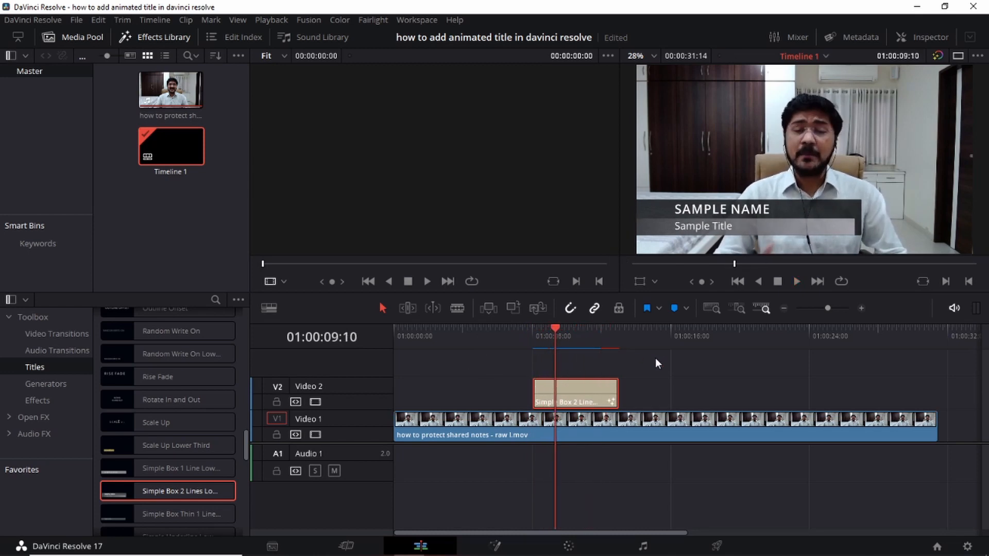
{"action": "left_click", "coordinate": [689, 379]}
{"action": "left_click", "coordinate": [585, 397]}
{"action": "left_click", "coordinate": [924, 36]}
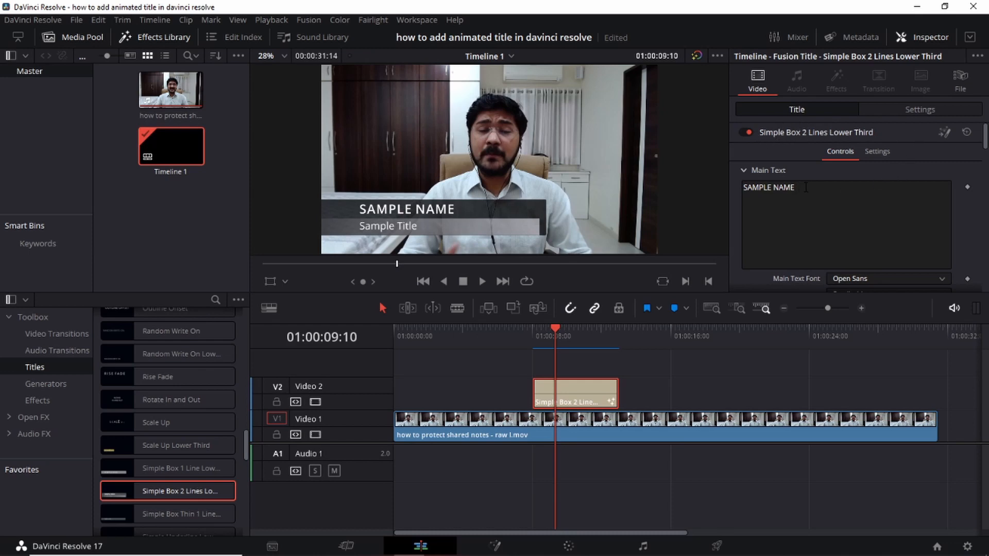
{"action": "left_click_drag", "start_coordinate": [806, 188], "coordinate": [719, 194]}
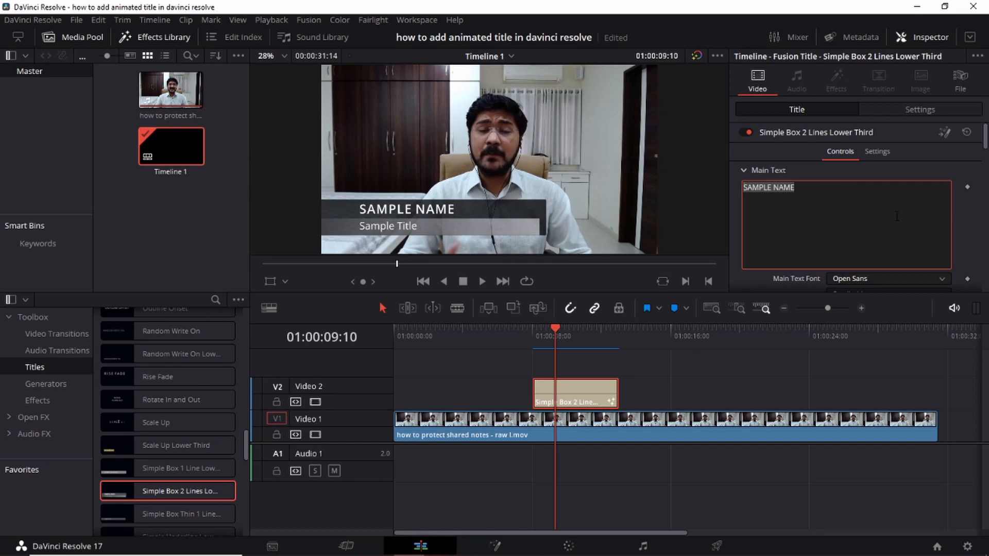
{"action": "type", "text": "SHREYANS BANTHIYA"}
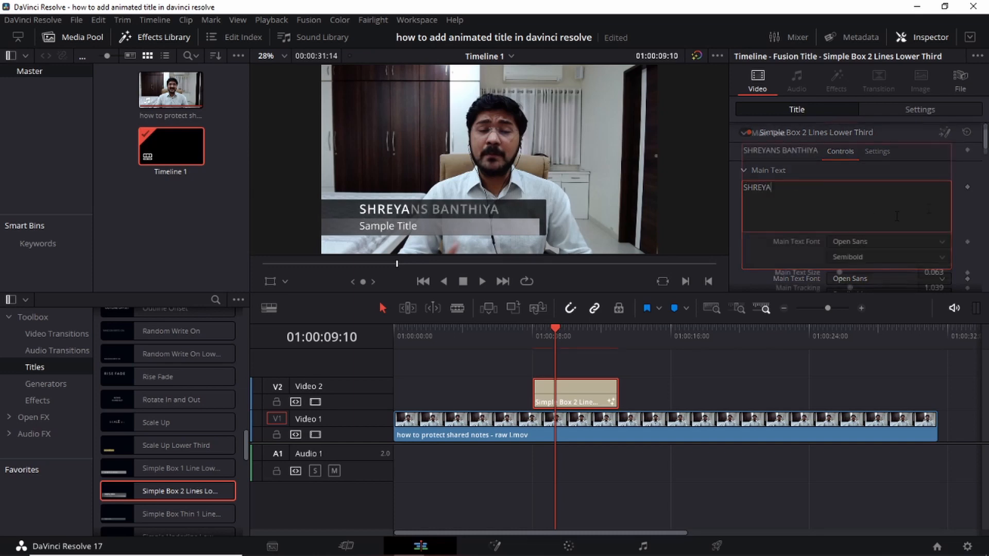
Step: Set the title's main text font to Linux Biolinum G in the Regular style
{"action": "scroll", "coordinate": [944, 241], "scroll_direction": "down", "scroll_amount": 2}
{"action": "left_click", "coordinate": [945, 242]}
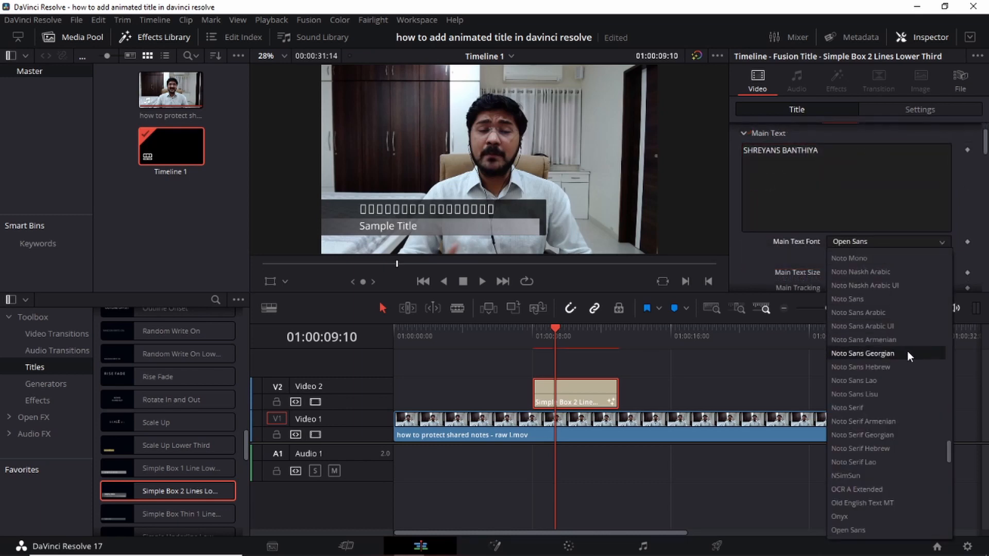
{"action": "scroll", "coordinate": [857, 348], "scroll_direction": "up", "scroll_amount": 10}
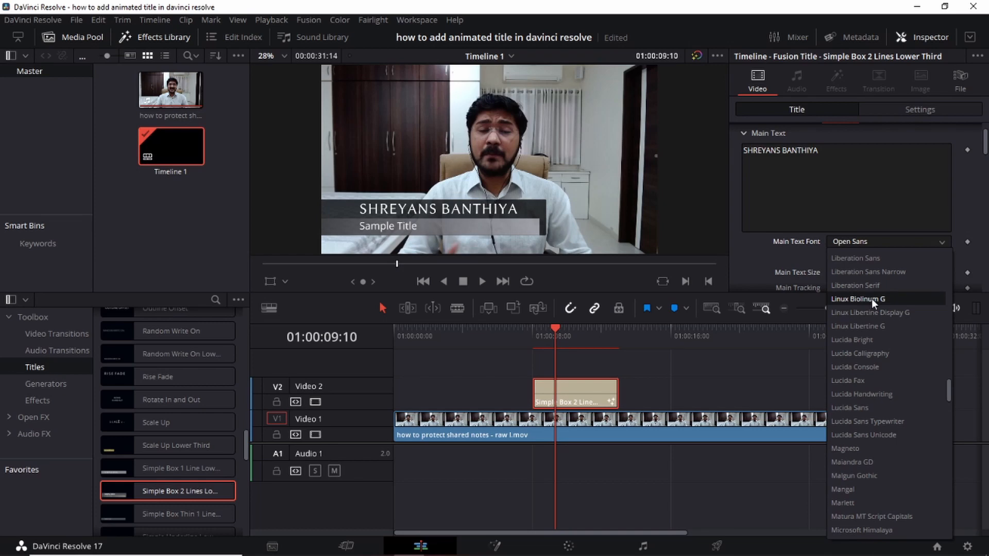
{"action": "left_click", "coordinate": [872, 298]}
{"action": "left_click", "coordinate": [871, 260]}
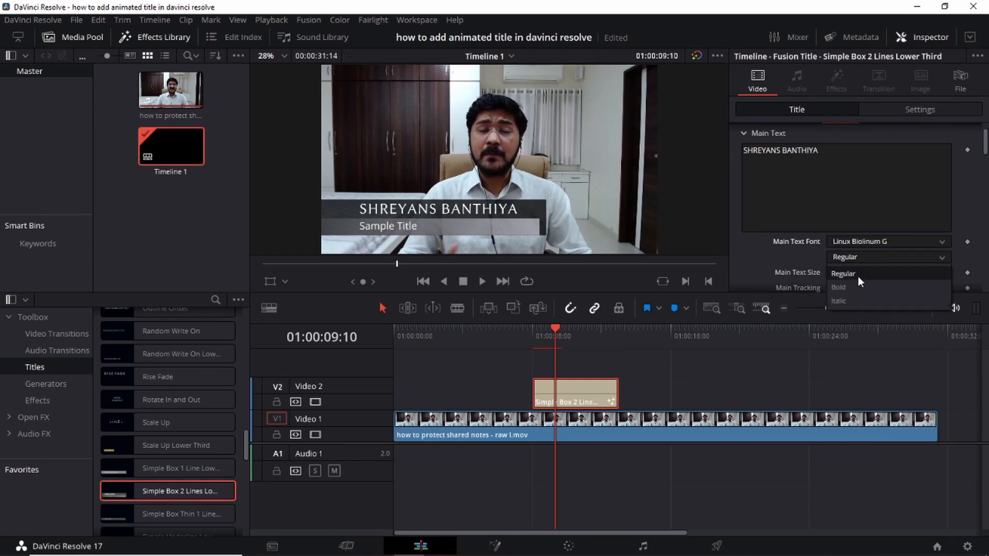
{"action": "left_click", "coordinate": [804, 255]}
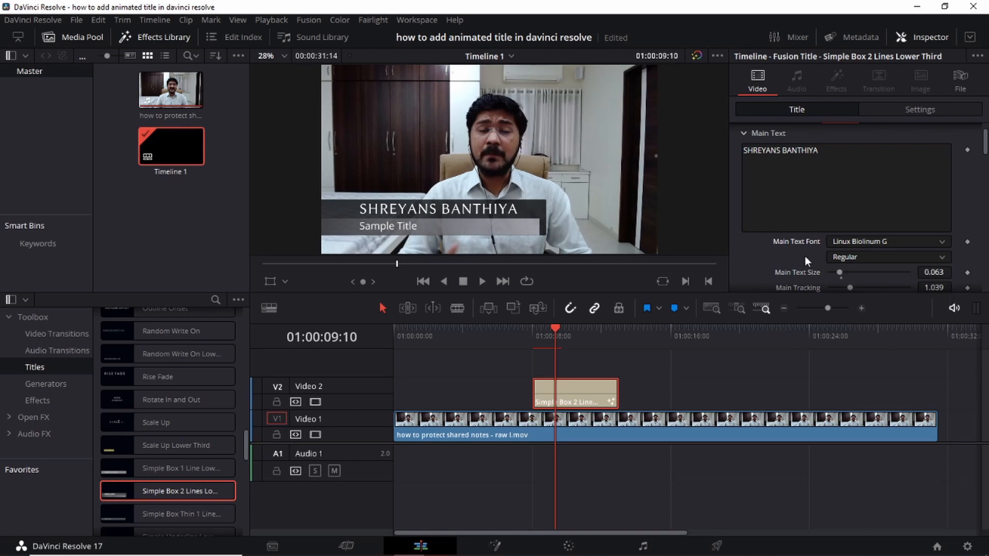
Step: Set the main text size to 0.0669 and its tracking to 0.976
{"action": "scroll", "coordinate": [804, 256], "scroll_direction": "down", "scroll_amount": 3}
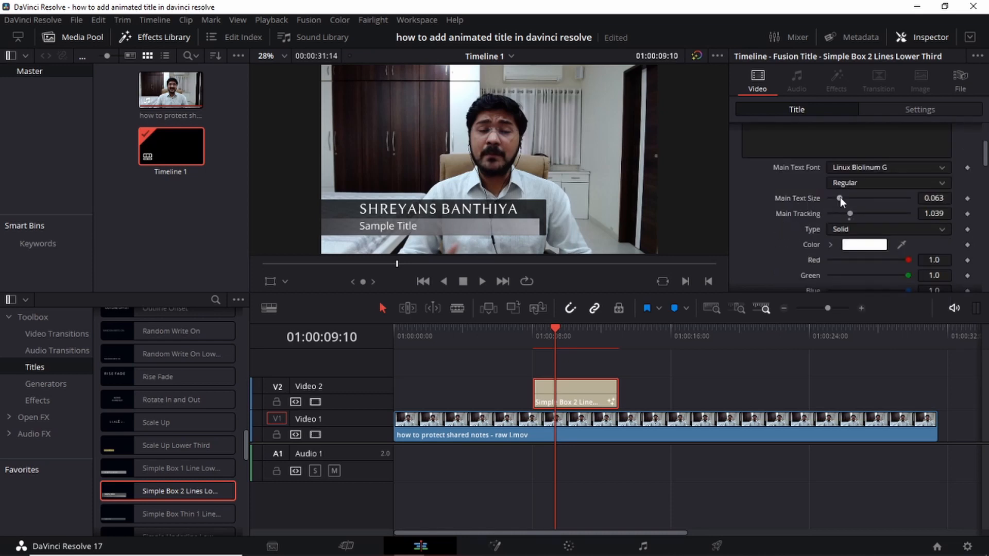
{"action": "mouse_move", "coordinate": [840, 197]}
{"action": "left_mouse_down"}
{"action": "mouse_move", "coordinate": [854, 199]}
{"action": "mouse_move", "coordinate": [841, 208]}
{"action": "left_mouse_up"}
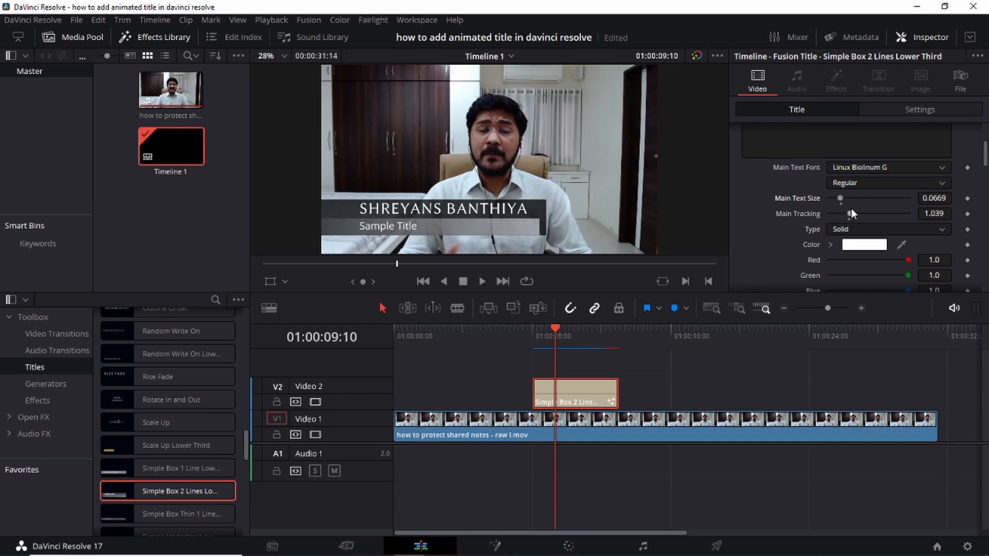
{"action": "left_click_drag", "start_coordinate": [850, 213], "coordinate": [846, 217]}
{"action": "left_click_drag", "start_coordinate": [845, 216], "coordinate": [848, 217]}
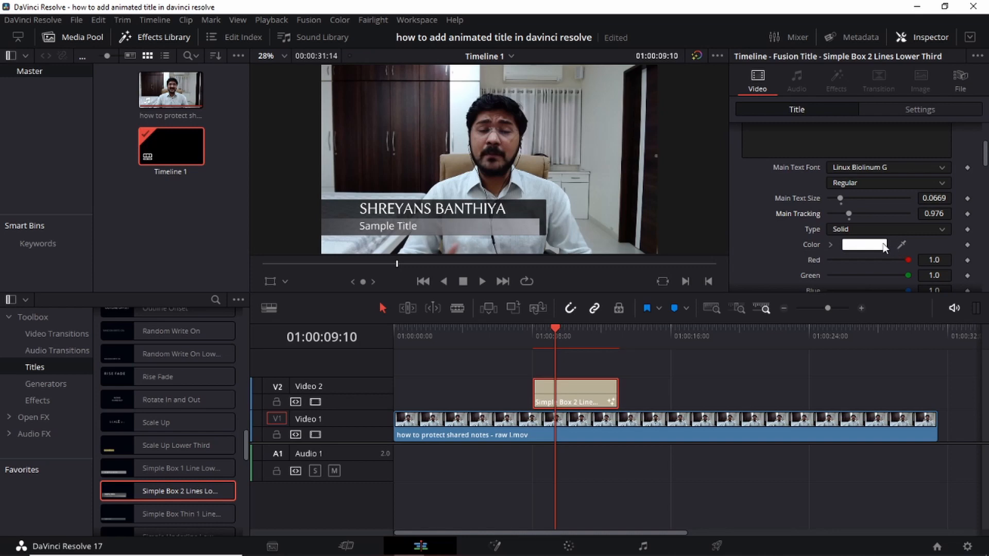
Step: Try dark red (#aa0000) as the main text color and return it to white
{"action": "left_click", "coordinate": [882, 248]}
{"action": "left_click", "coordinate": [353, 182]}
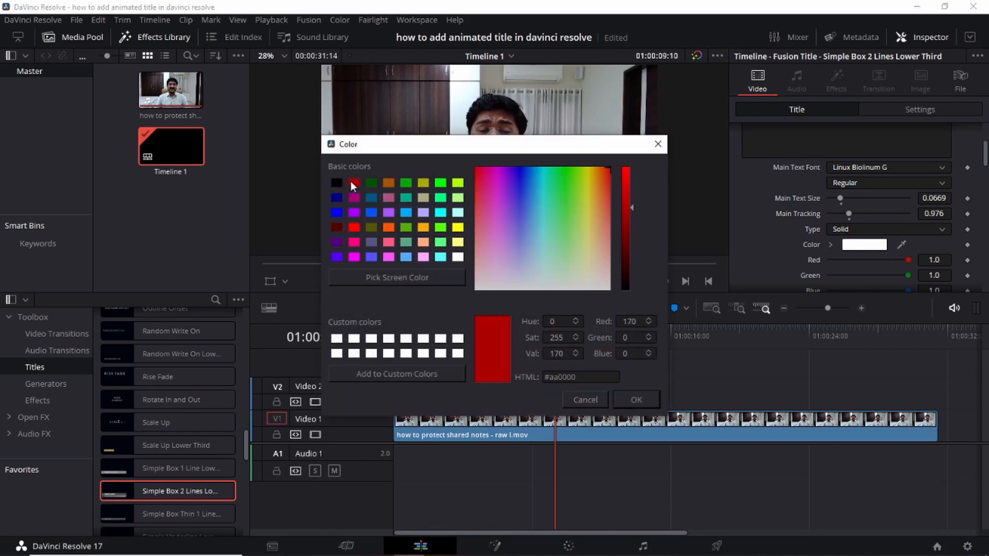
{"action": "left_click", "coordinate": [624, 401]}
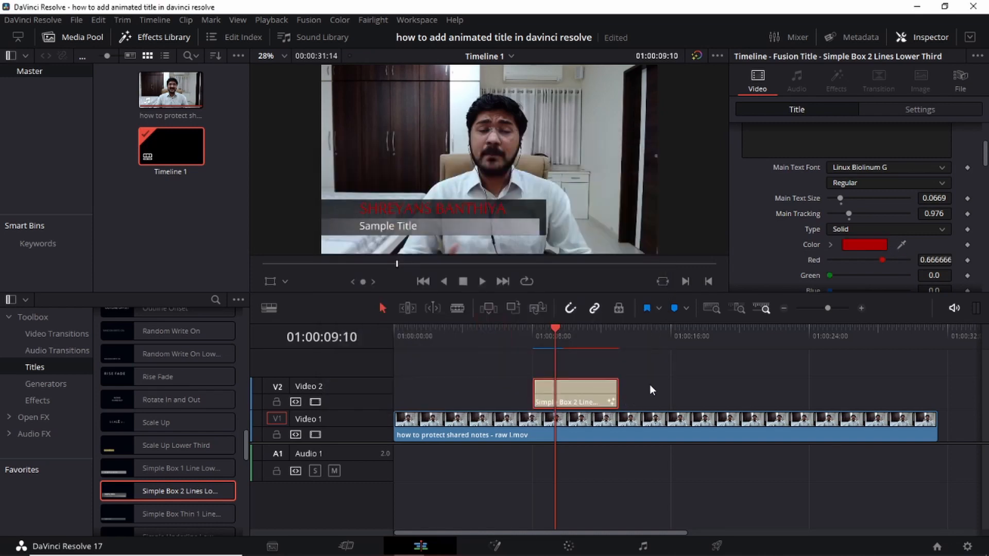
{"action": "left_click", "coordinate": [872, 244]}
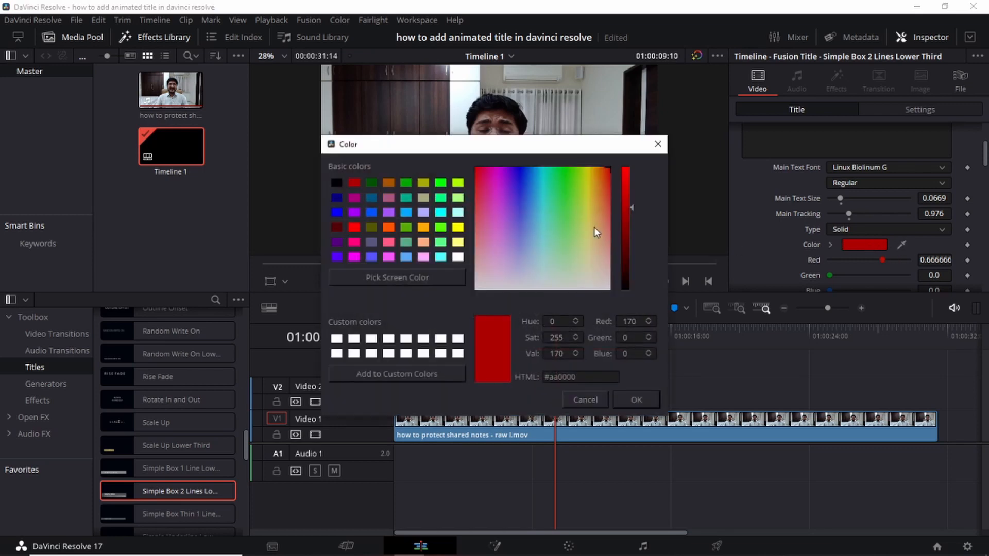
{"action": "left_click", "coordinate": [338, 340]}
{"action": "left_click", "coordinate": [654, 400]}
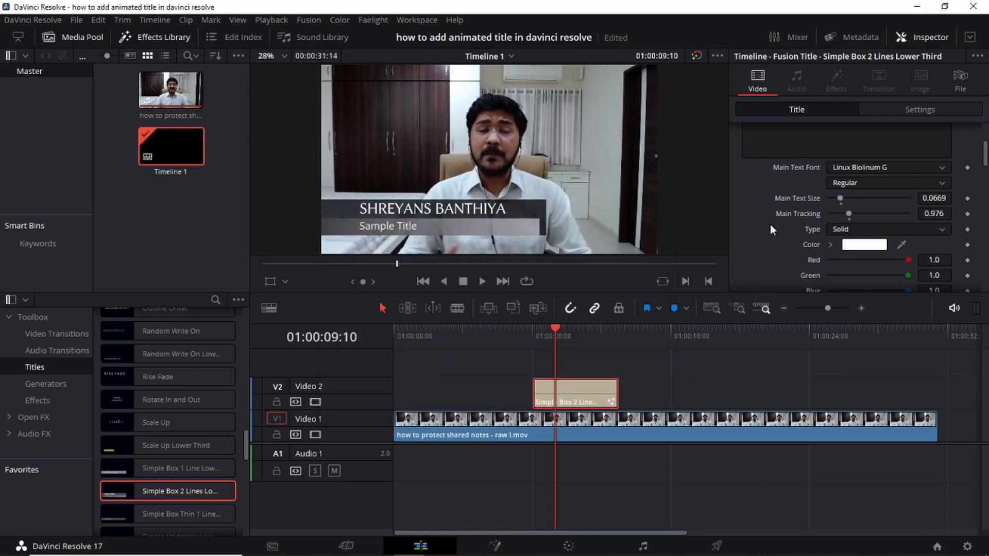
Step: Replace the title's secondary text with "Banthiya's Training & Consultancy"
{"action": "scroll", "coordinate": [770, 226], "scroll_direction": "down", "scroll_amount": 3}
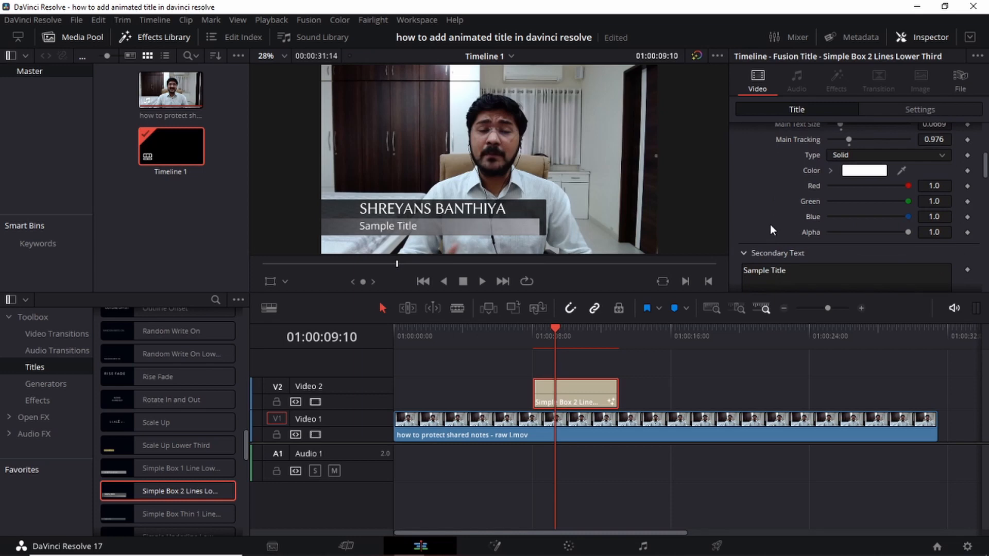
{"action": "scroll", "coordinate": [771, 229], "scroll_direction": "down", "scroll_amount": 1}
{"action": "left_click_drag", "start_coordinate": [796, 235], "coordinate": [715, 236]}
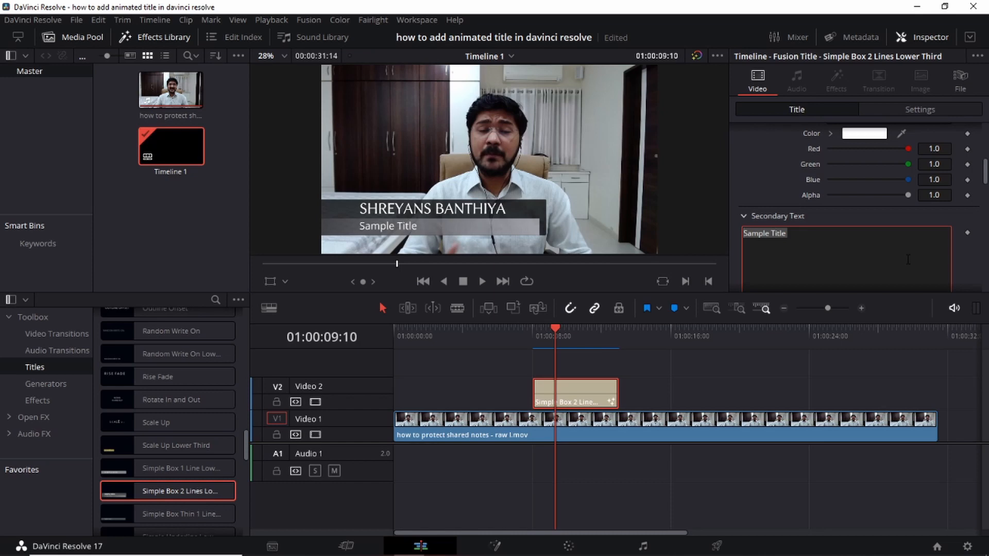
{"action": "type", "text": "Banthiya's Training & Consultancy"}
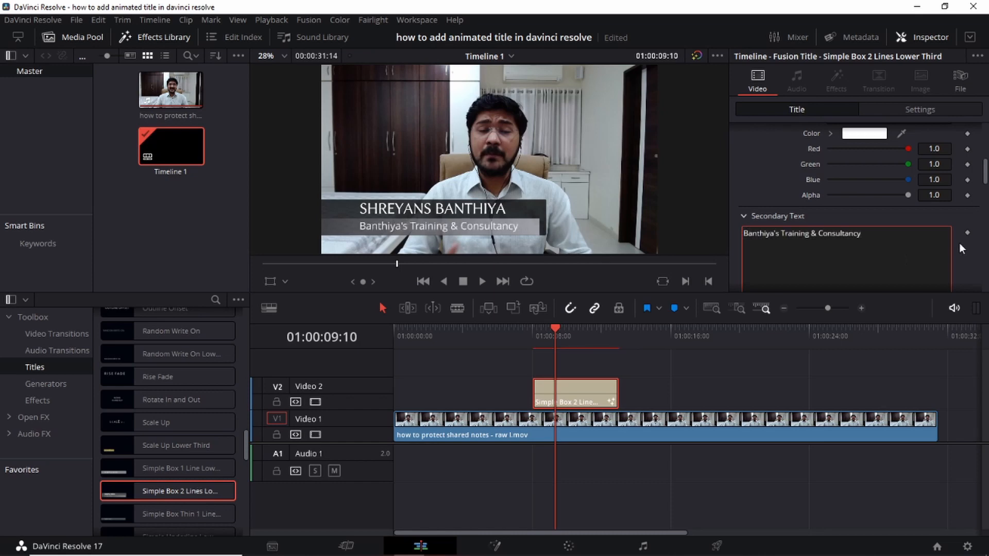
Step: Set the secondary text's Open Sans font style to Semibold
{"action": "scroll", "coordinate": [960, 243], "scroll_direction": "down", "scroll_amount": 2}
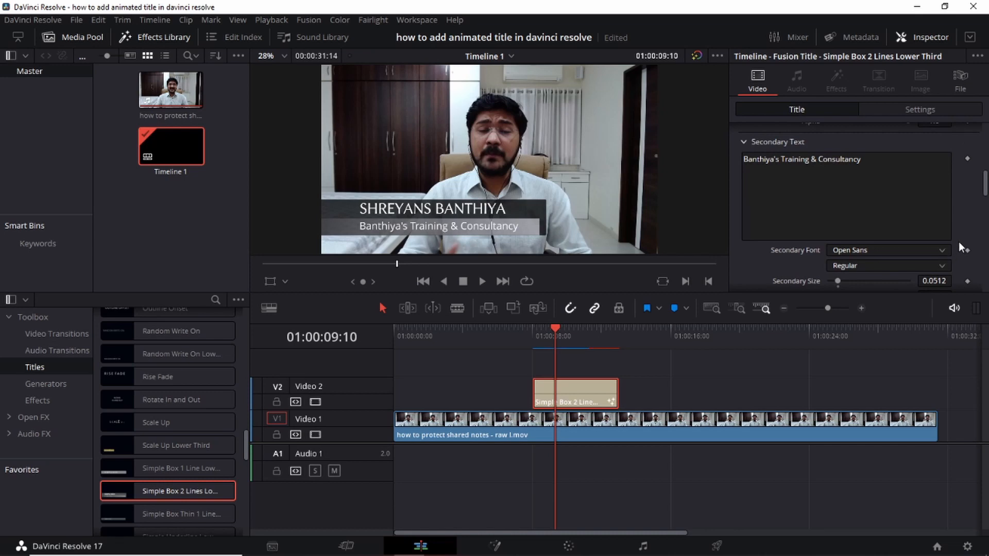
{"action": "scroll", "coordinate": [959, 243], "scroll_direction": "down", "scroll_amount": 1}
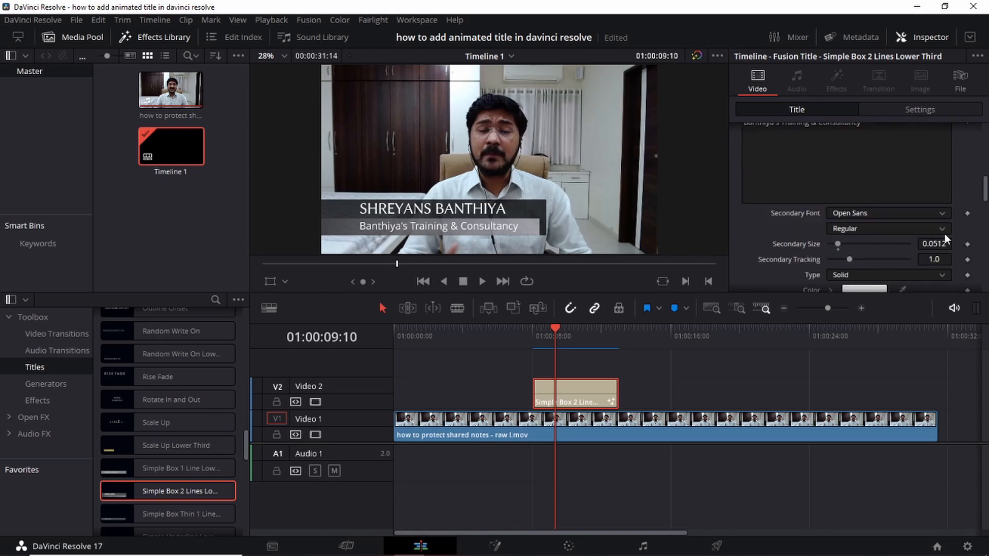
{"action": "left_click", "coordinate": [944, 232]}
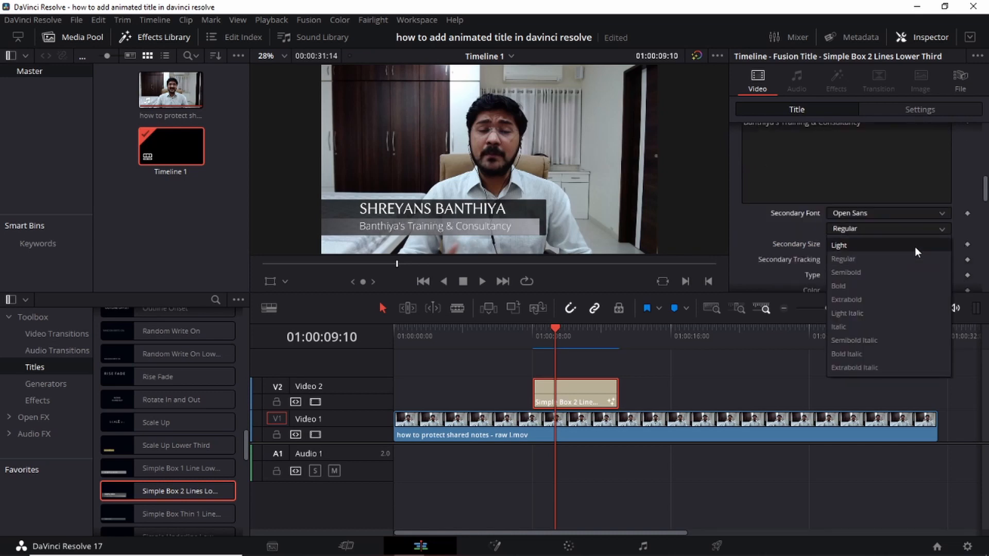
{"action": "left_click", "coordinate": [861, 272]}
Step: Set the title's main background color to dark red (#aa0000)
{"action": "scroll", "coordinate": [949, 239], "scroll_direction": "down", "scroll_amount": 2}
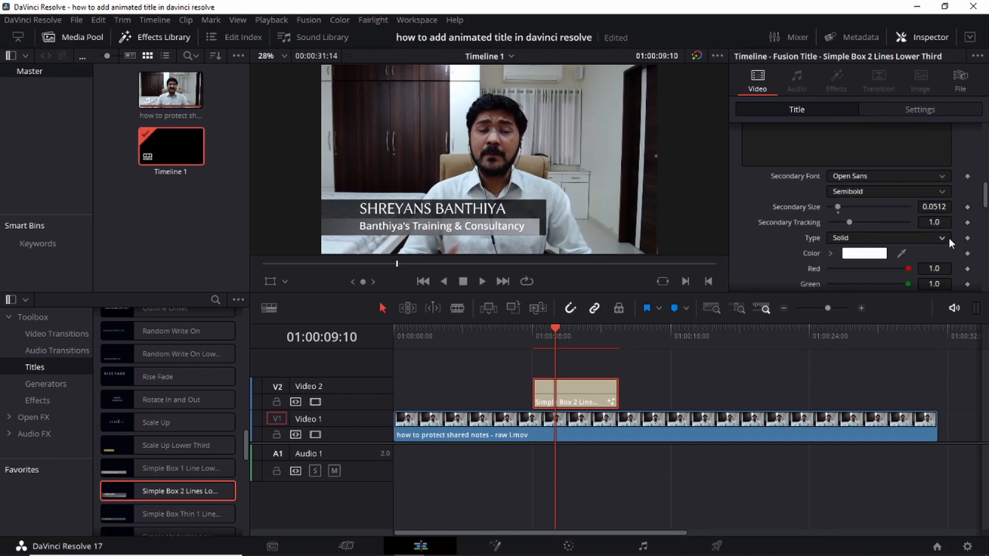
{"action": "scroll", "coordinate": [962, 218], "scroll_direction": "down", "scroll_amount": 2}
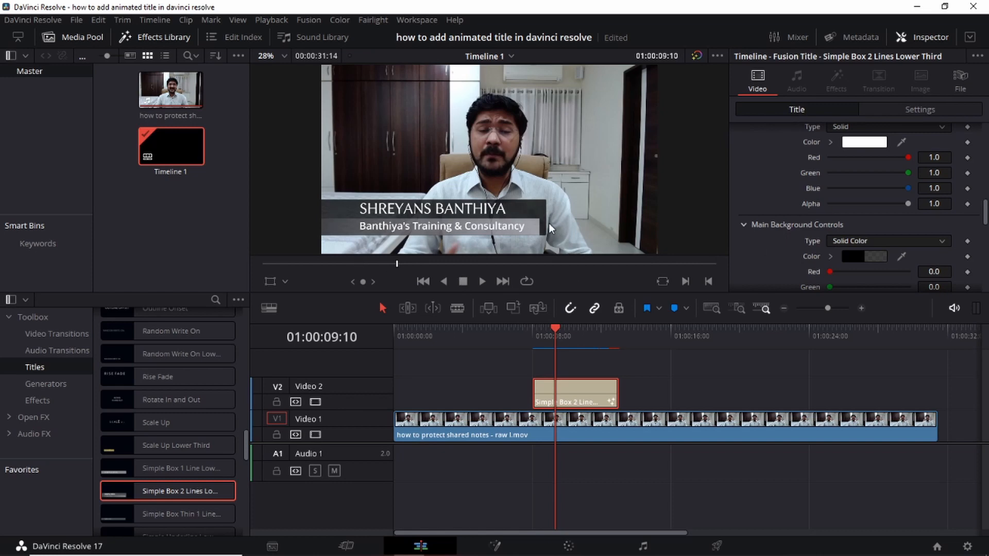
{"action": "scroll", "coordinate": [932, 204], "scroll_direction": "down", "scroll_amount": 1}
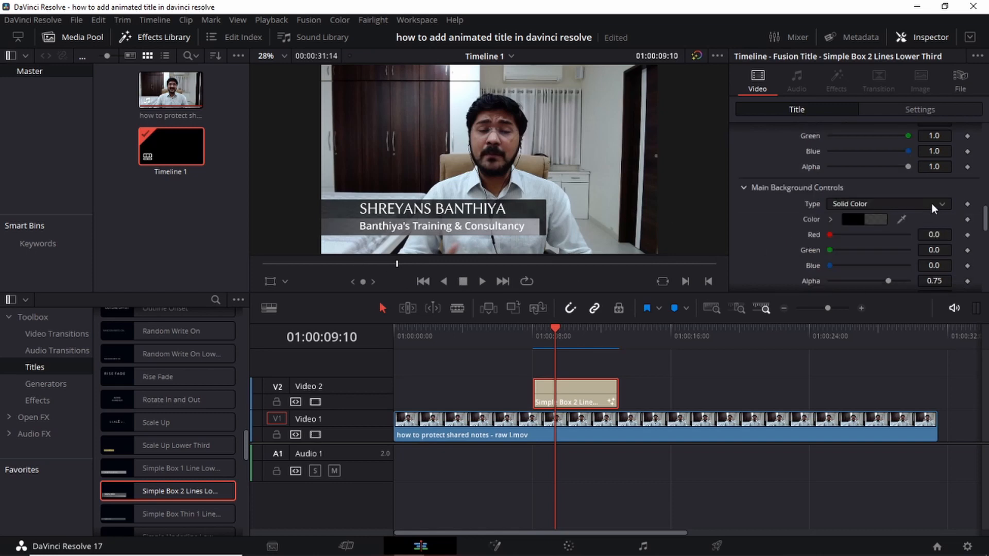
{"action": "left_click", "coordinate": [852, 221]}
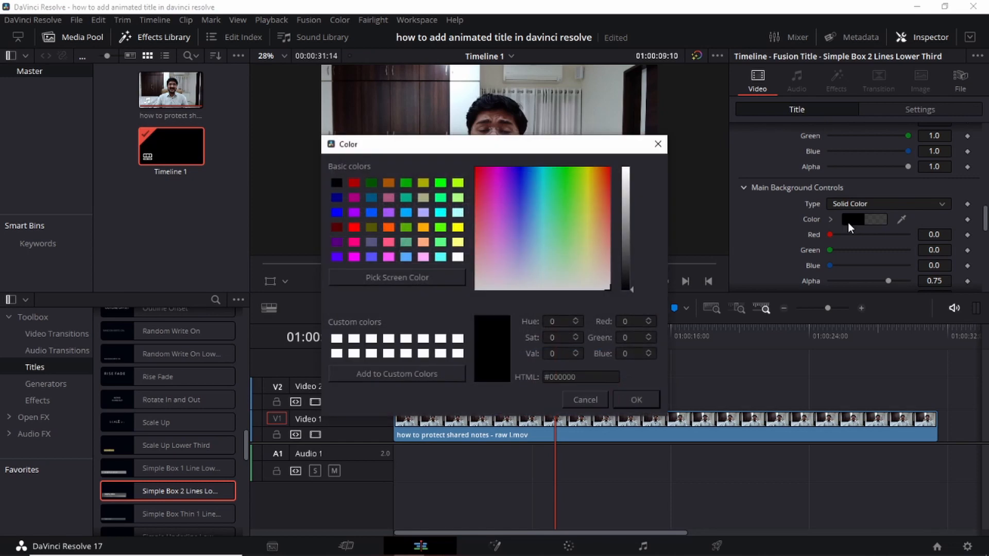
{"action": "left_click", "coordinate": [354, 184]}
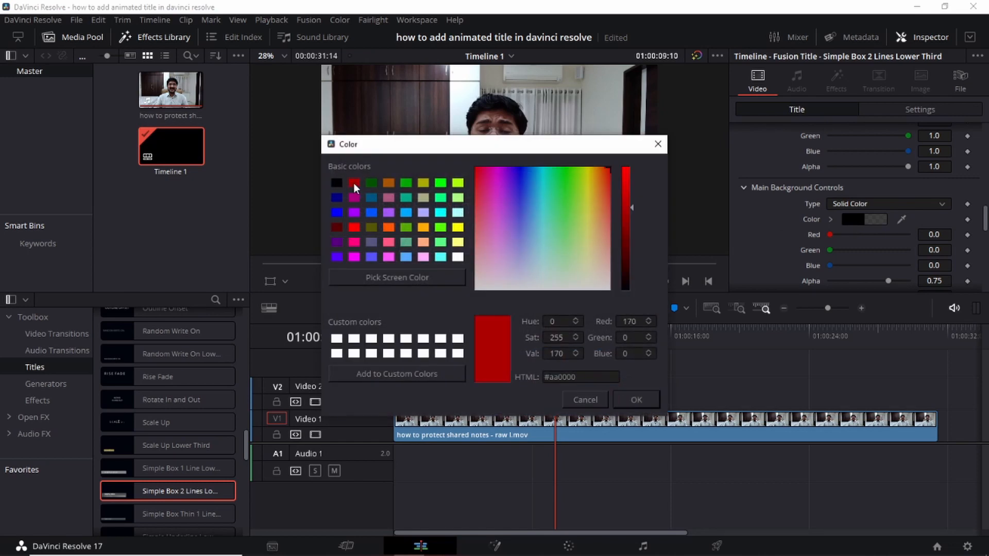
{"action": "left_click", "coordinate": [635, 399]}
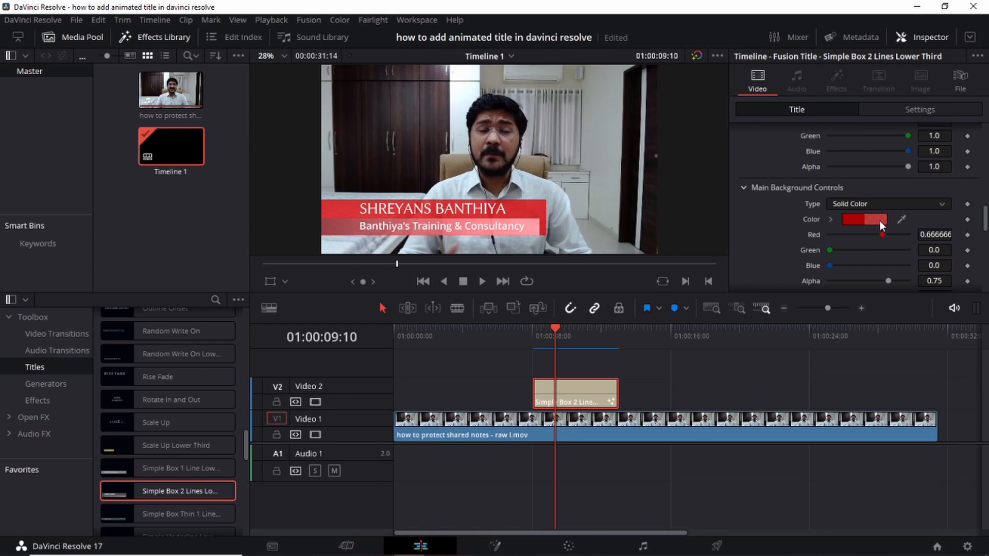
Step: Try yellow (#ffff00) as the title's line color
{"action": "scroll", "coordinate": [924, 220], "scroll_direction": "down", "scroll_amount": 3}
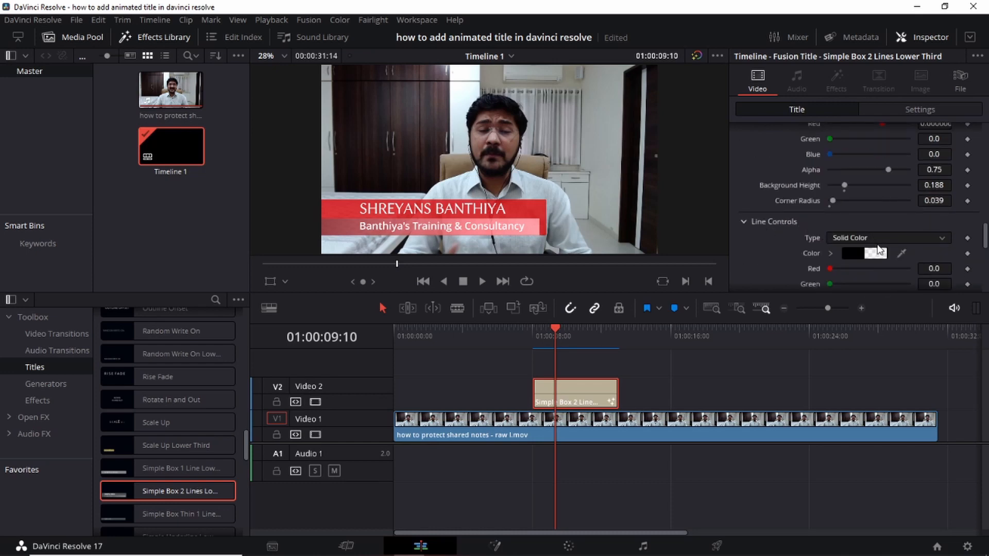
{"action": "left_click", "coordinate": [849, 253]}
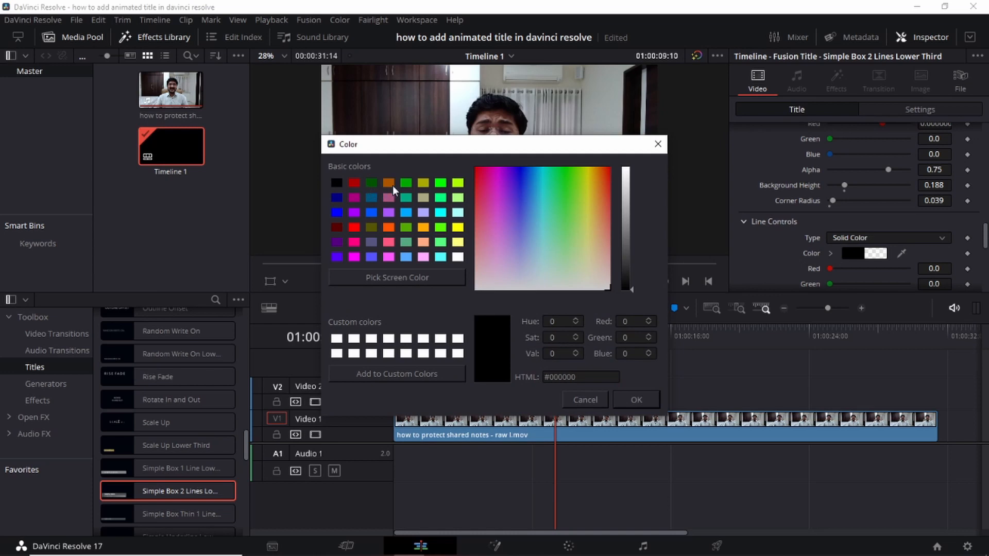
{"action": "left_click", "coordinate": [458, 228]}
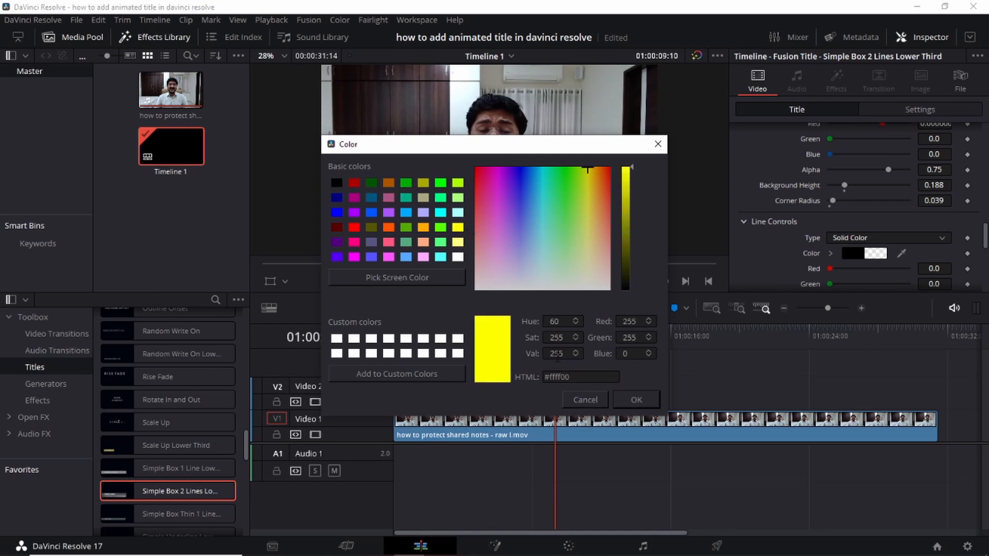
{"action": "left_click", "coordinate": [624, 400]}
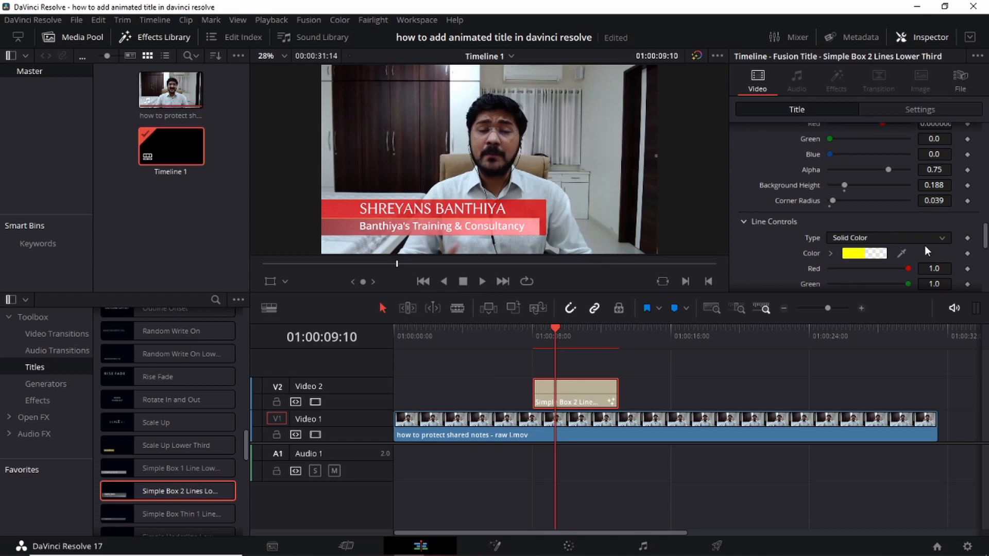
Step: Set the title's line color to dark red (#aa0000)
{"action": "left_click", "coordinate": [849, 254]}
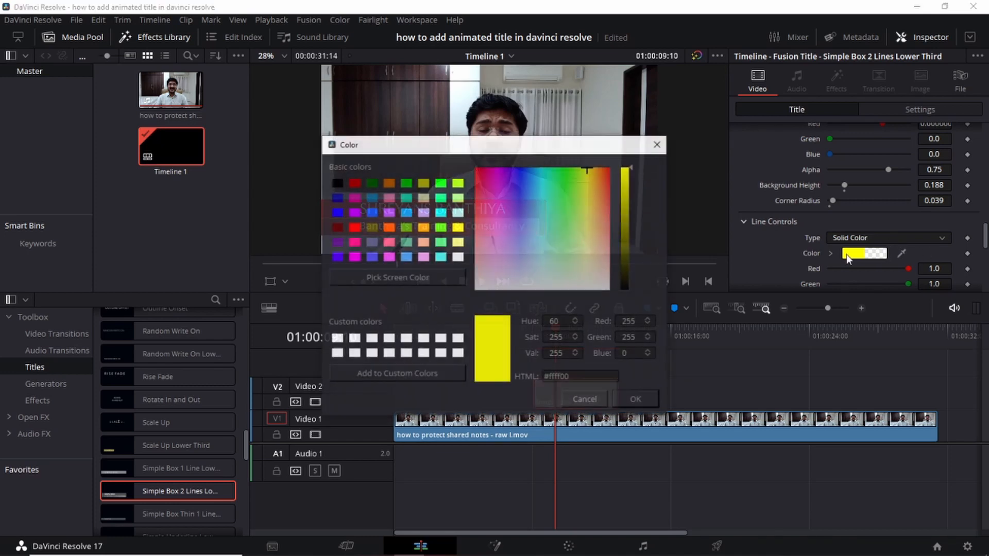
{"action": "left_click", "coordinate": [353, 184]}
{"action": "left_click", "coordinate": [634, 398]}
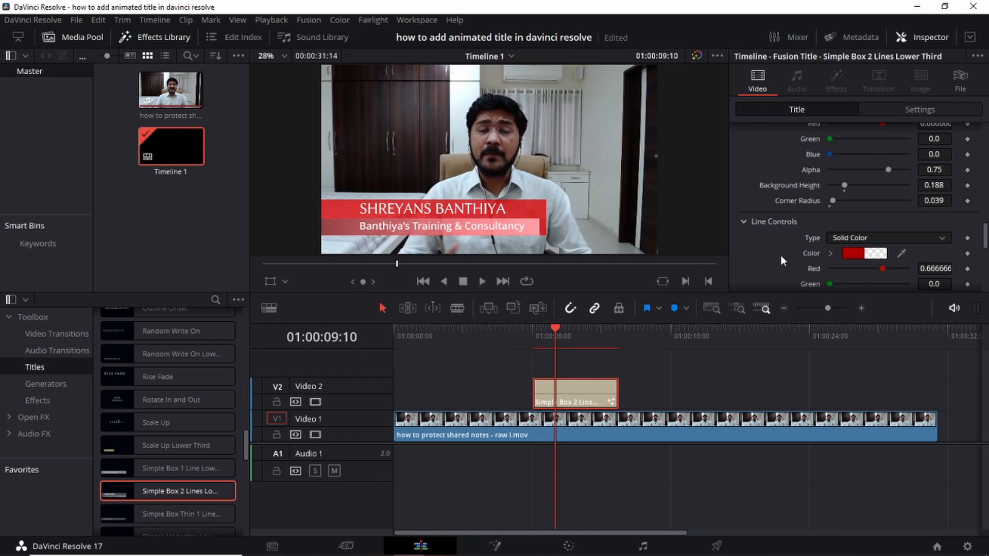
Step: Set the left gradient color of the title's small background to dark red (#aa0000)
{"action": "scroll", "coordinate": [781, 256], "scroll_direction": "down", "scroll_amount": 4}
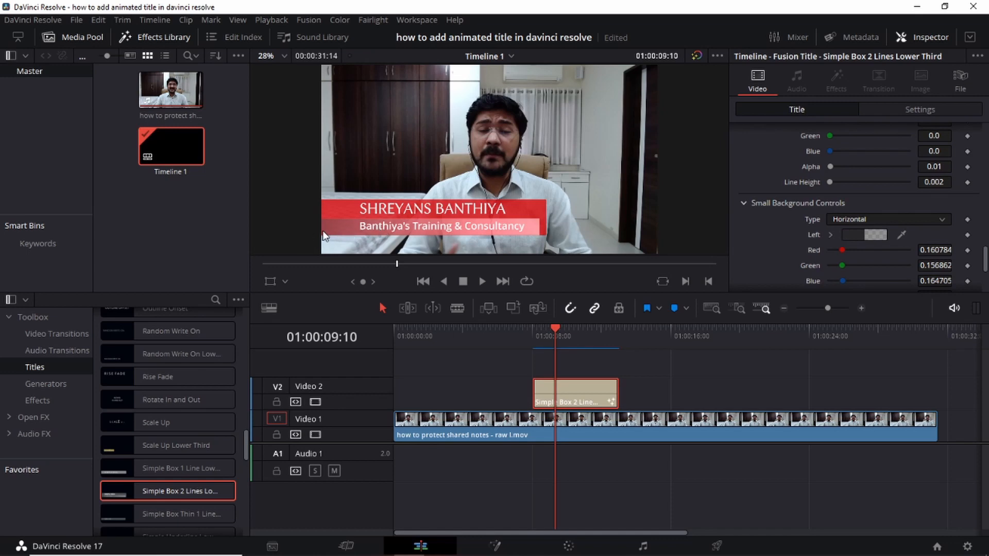
{"action": "left_click", "coordinate": [848, 235]}
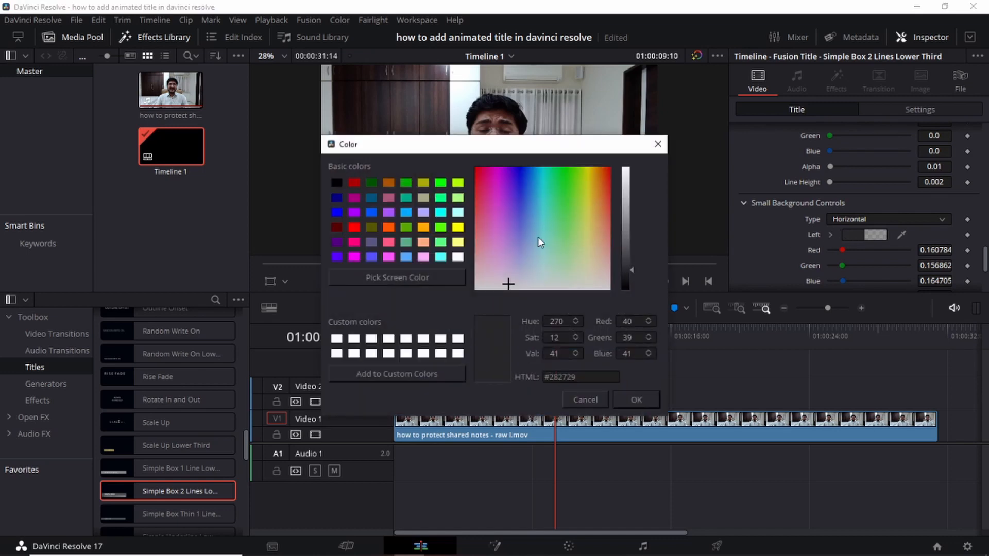
{"action": "left_click", "coordinate": [354, 183]}
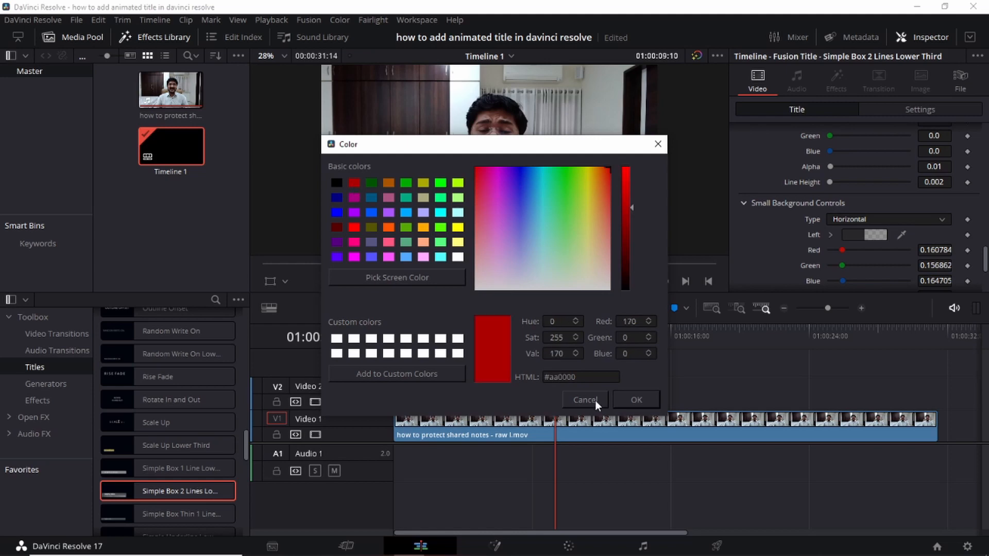
{"action": "left_click", "coordinate": [635, 400]}
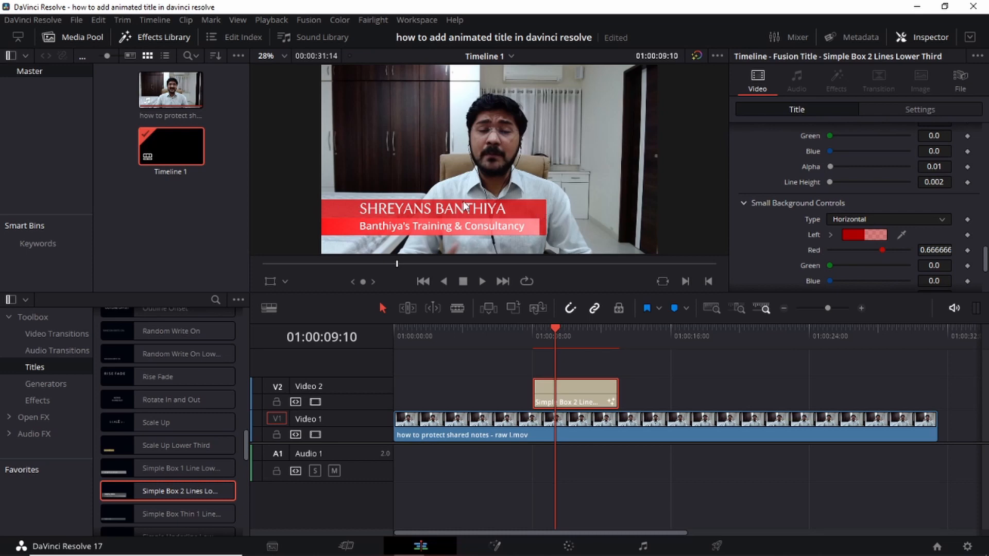
Step: Check the remaining title controls and play the timeline from just before the title until past its end to review the animation
{"action": "scroll", "coordinate": [870, 214], "scroll_direction": "down", "scroll_amount": 5}
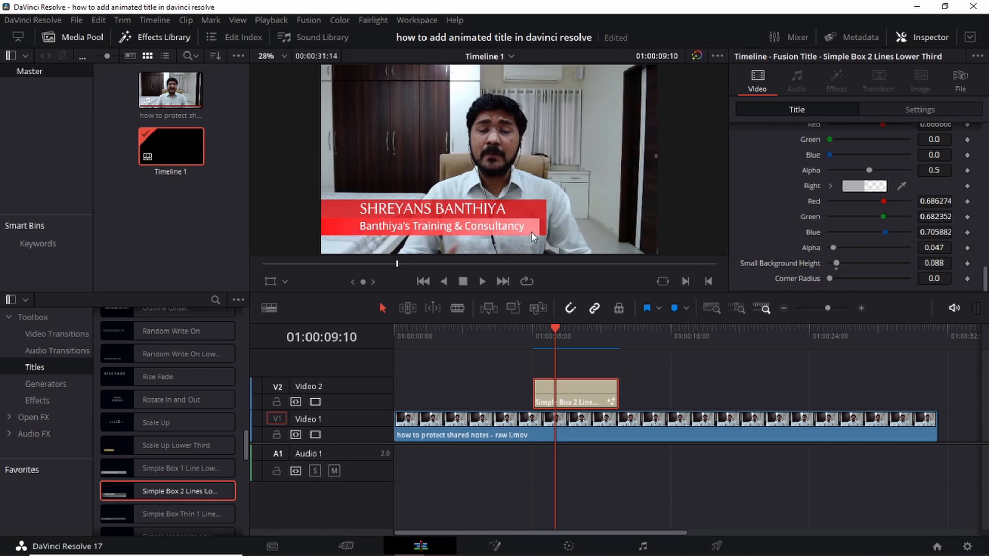
{"action": "scroll", "coordinate": [767, 240], "scroll_direction": "up", "scroll_amount": 5}
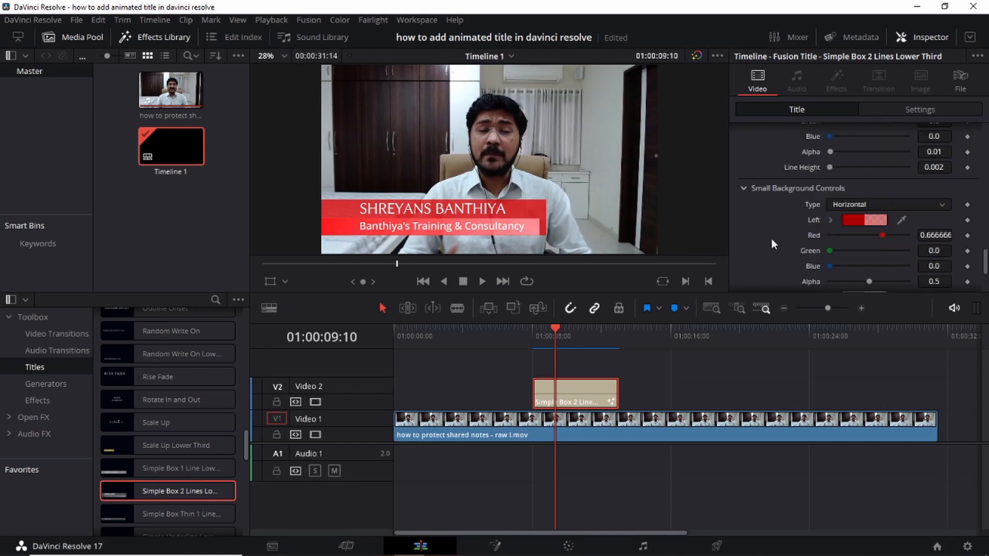
{"action": "scroll", "coordinate": [773, 241], "scroll_direction": "up", "scroll_amount": 10}
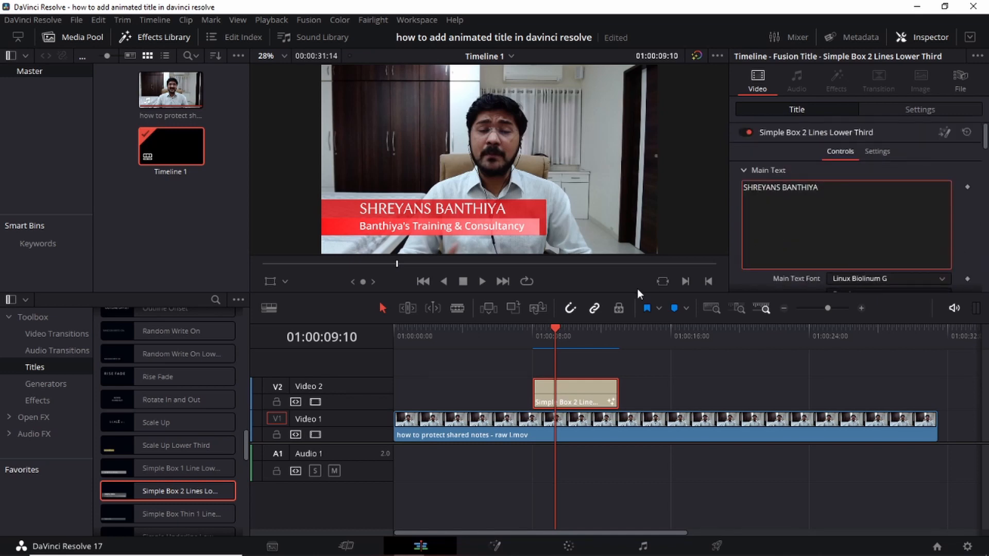
{"action": "left_click", "coordinate": [509, 331]}
{"action": "key", "text": "space"}
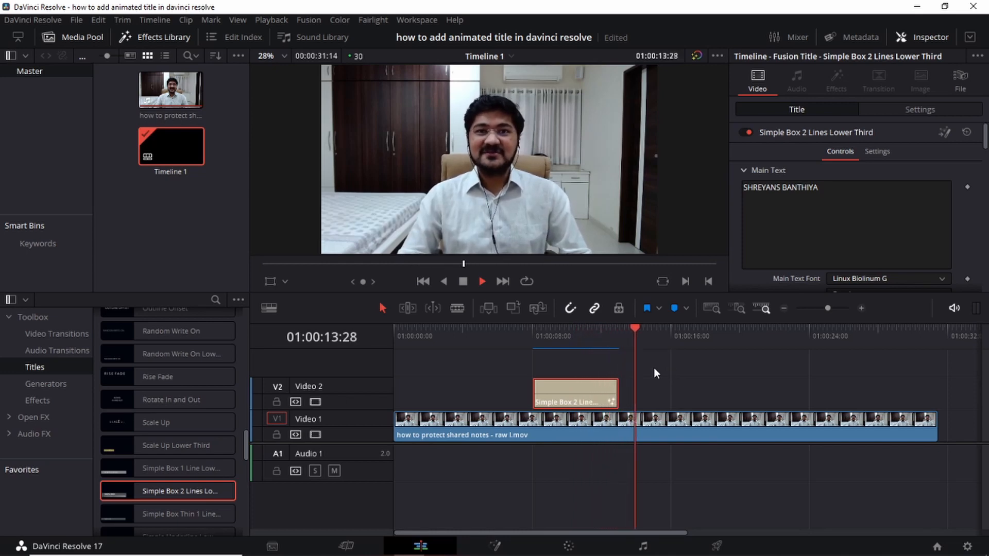
{"action": "key", "text": "space"}
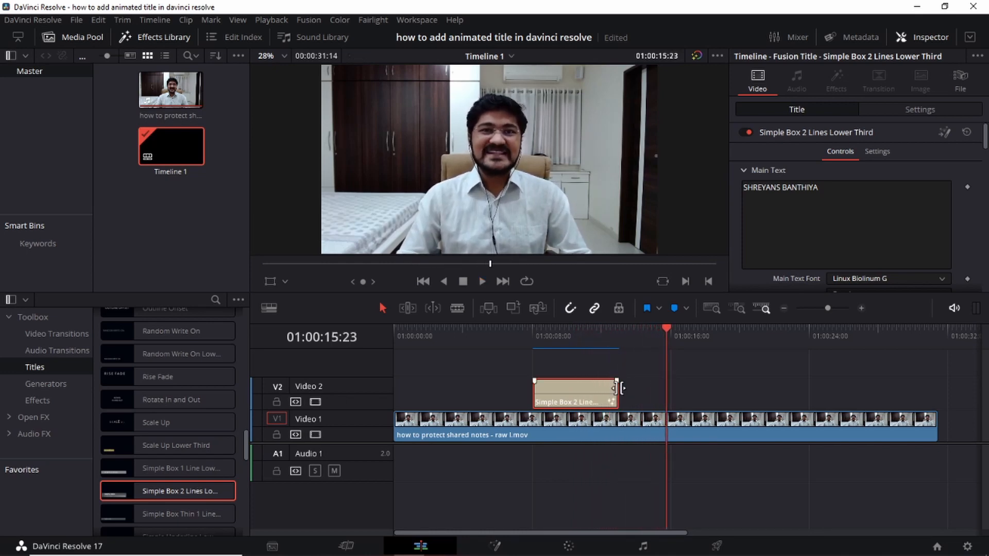
Step: Extend the title clip's end on Video 2 to about 01:00:19 and further to about 01:00:21, replaying from before the title each time
{"action": "left_click", "coordinate": [586, 334]}
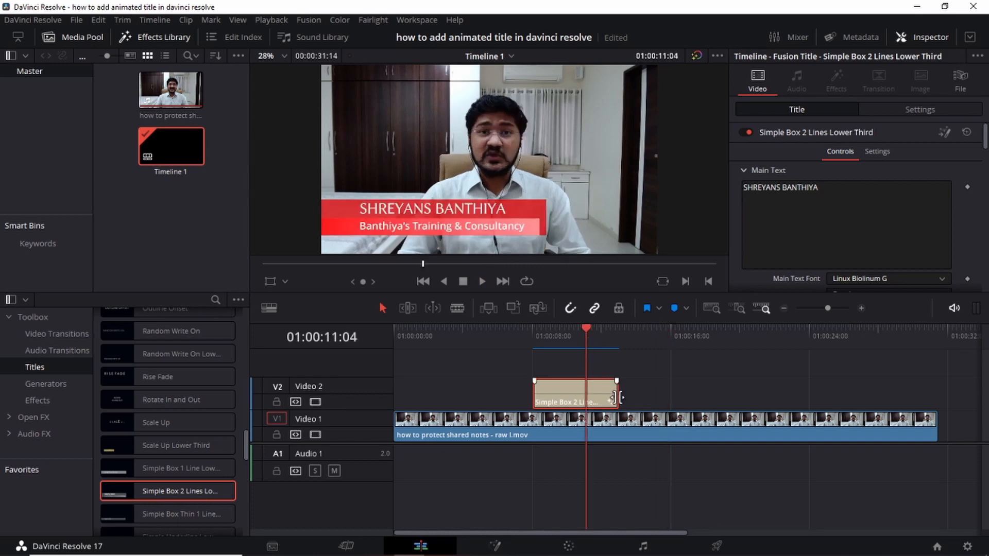
{"action": "left_click_drag", "start_coordinate": [619, 396], "coordinate": [728, 397]}
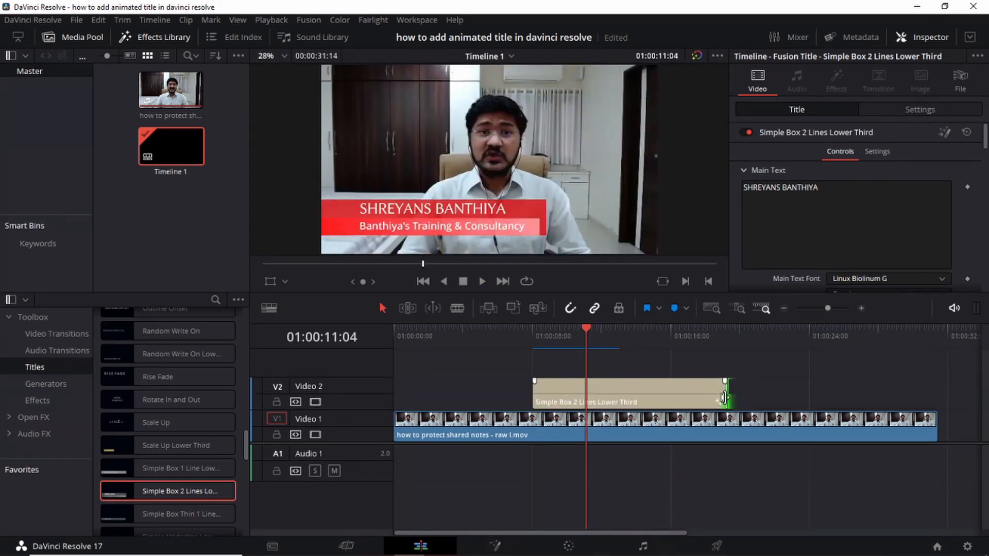
{"action": "left_click", "coordinate": [500, 335]}
{"action": "key", "text": "space"}
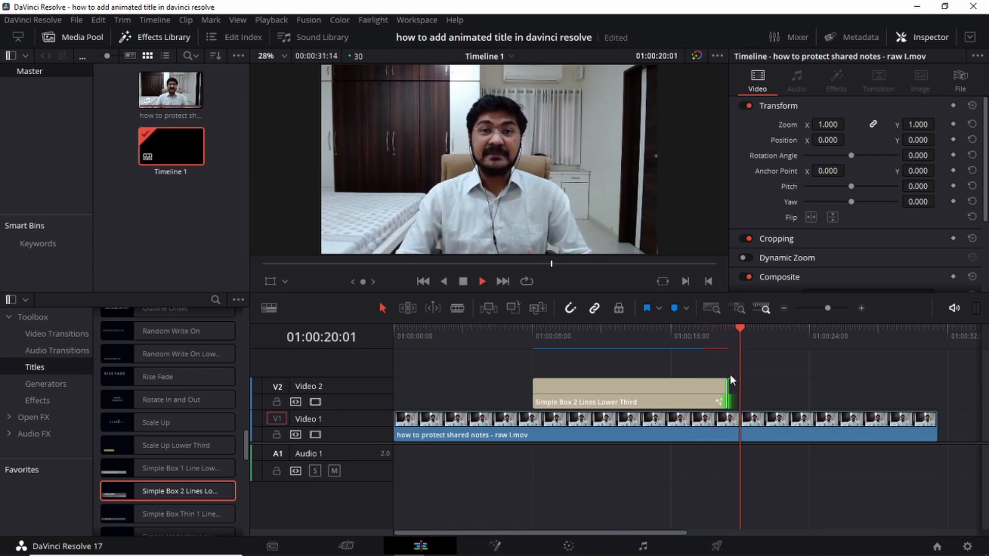
{"action": "left_click_drag", "start_coordinate": [724, 382], "coordinate": [760, 398]}
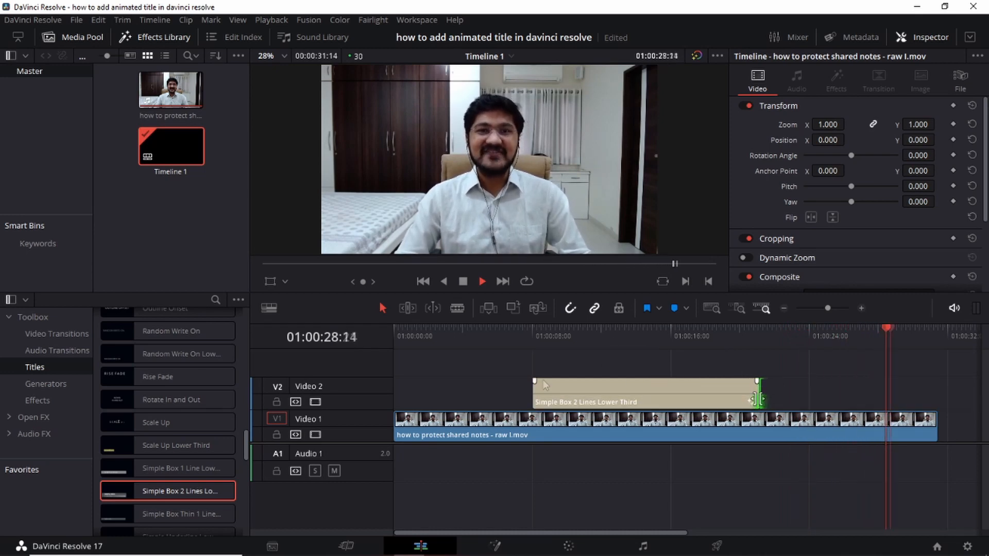
{"action": "left_click", "coordinate": [482, 339]}
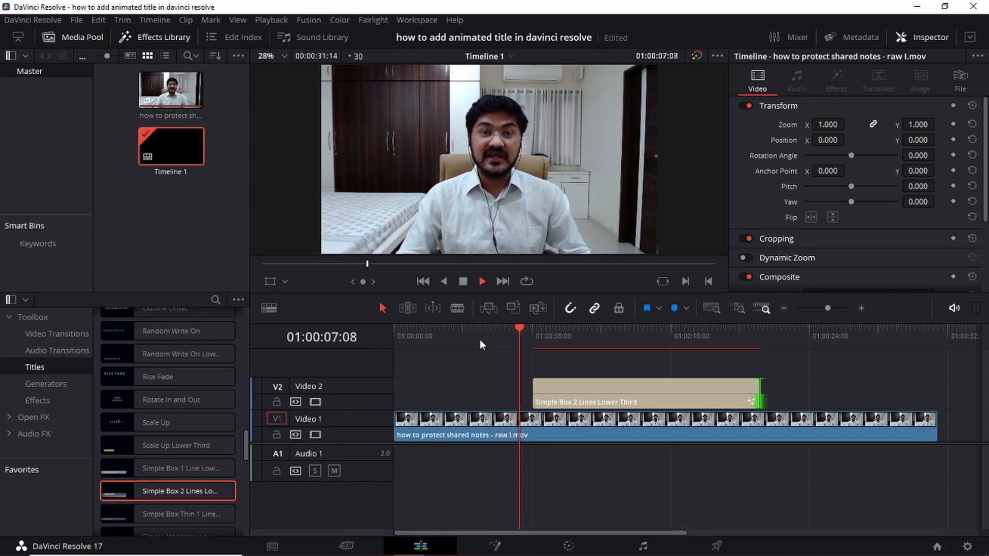